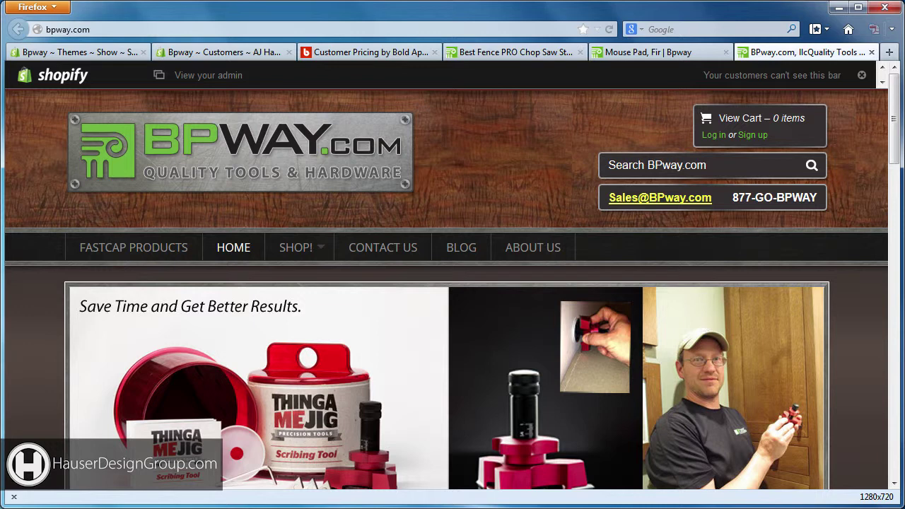
Step: Review Bold's customer tag levels: default 0%, VIP 10% and 2P10 12% discount
{"action": "left_click", "coordinate": [387, 52]}
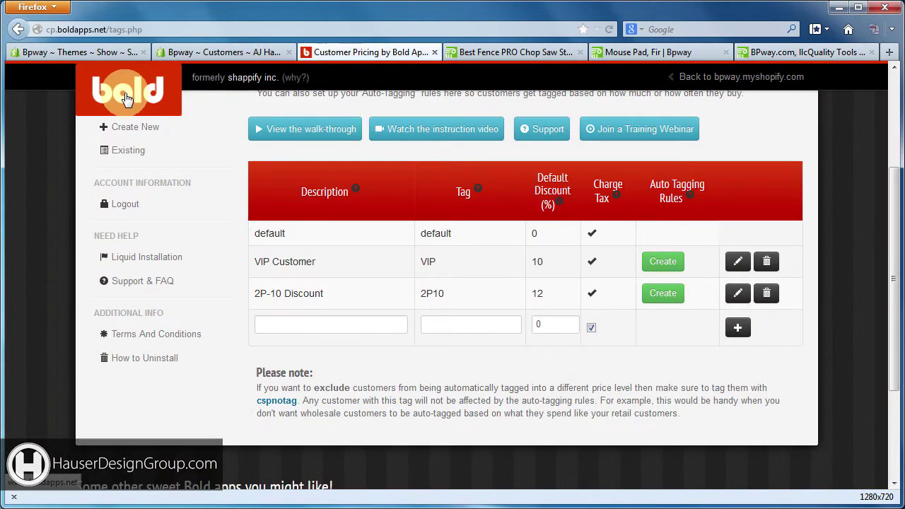
{"action": "scroll", "coordinate": [230, 153], "scroll_direction": "up", "scroll_amount": 5}
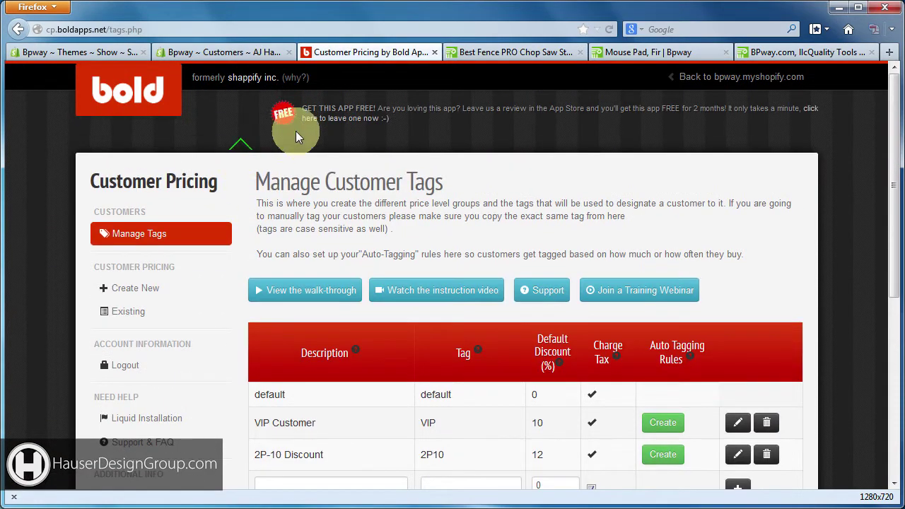
{"action": "scroll", "coordinate": [292, 134], "scroll_direction": "down", "scroll_amount": 3}
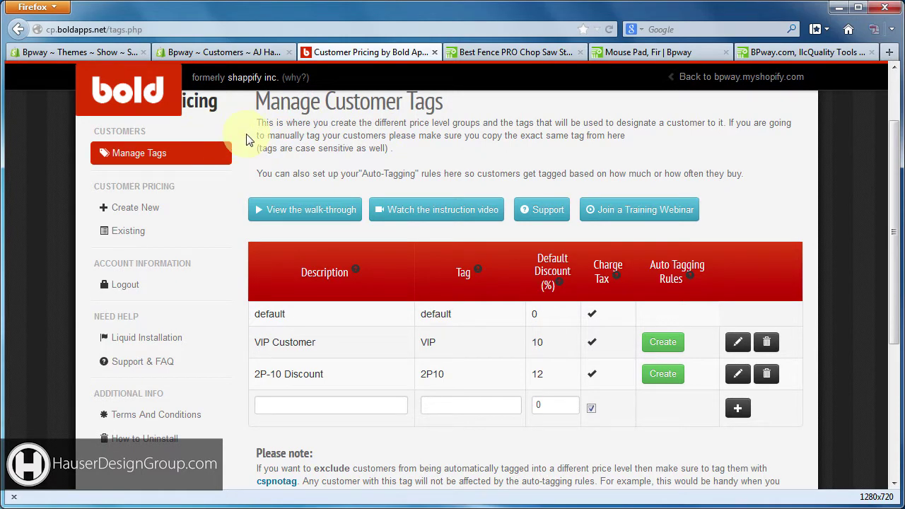
{"action": "scroll", "coordinate": [226, 131], "scroll_direction": "up", "scroll_amount": 2}
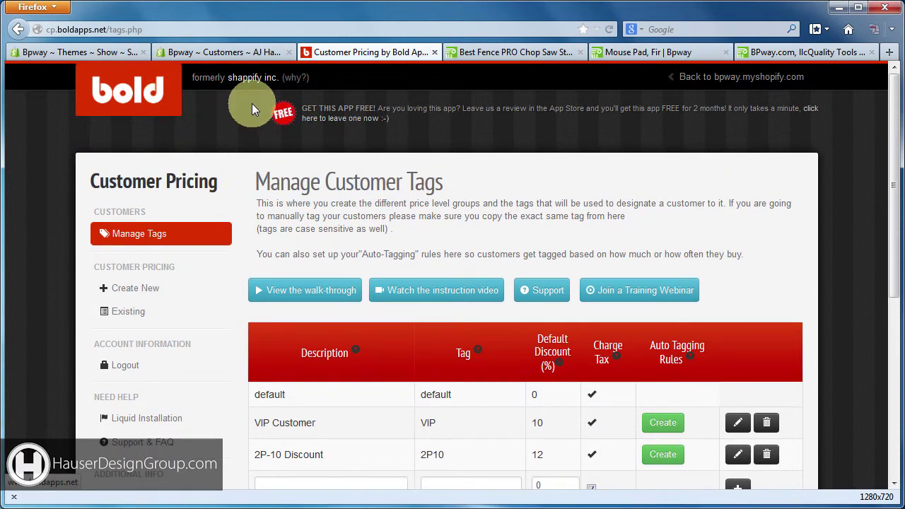
{"action": "scroll", "coordinate": [253, 106], "scroll_direction": "down", "scroll_amount": 3}
{"action": "scroll", "coordinate": [268, 162], "scroll_direction": "down", "scroll_amount": 1}
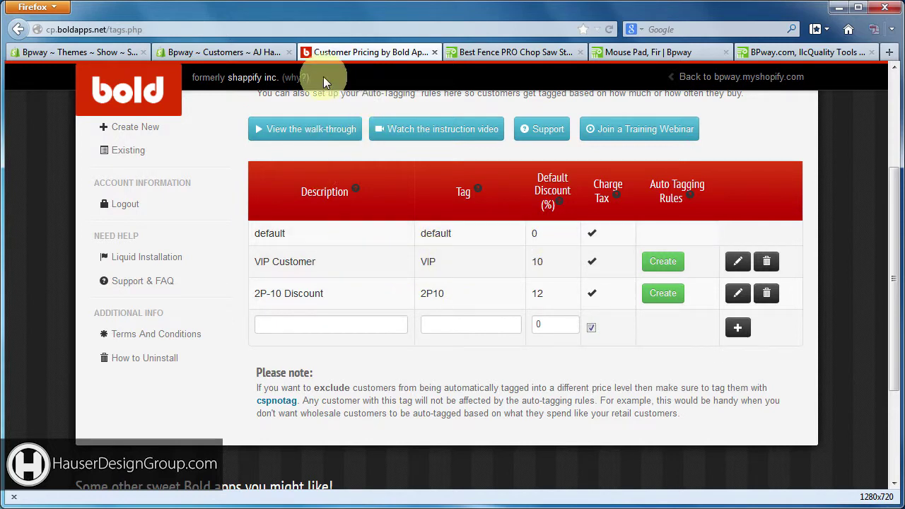
Step: Bring up the customer's admin record showing tags 2P10 and VIP
{"action": "left_click", "coordinate": [246, 53]}
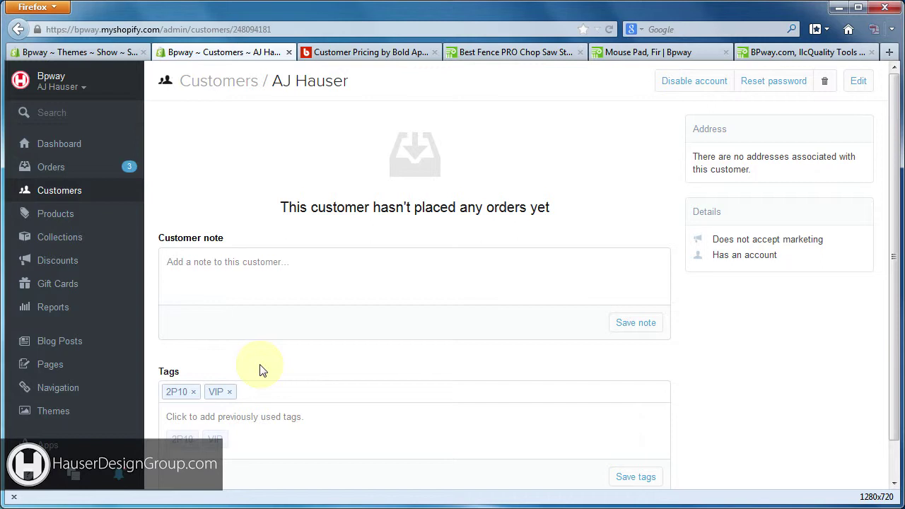
Step: Compare Best Fence PRO at $390.00, then highlight Mouse Pad, Fir's regular $5.00 price
{"action": "left_click", "coordinate": [540, 53]}
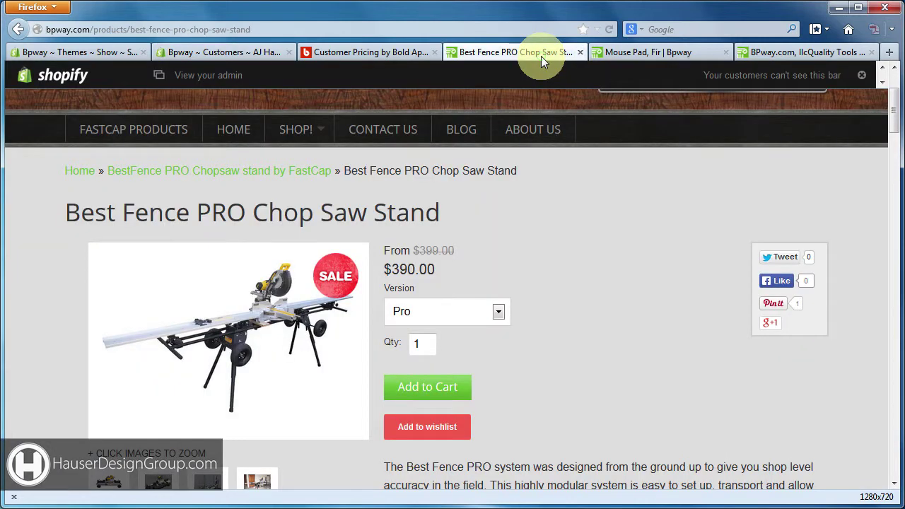
{"action": "left_click", "coordinate": [655, 51]}
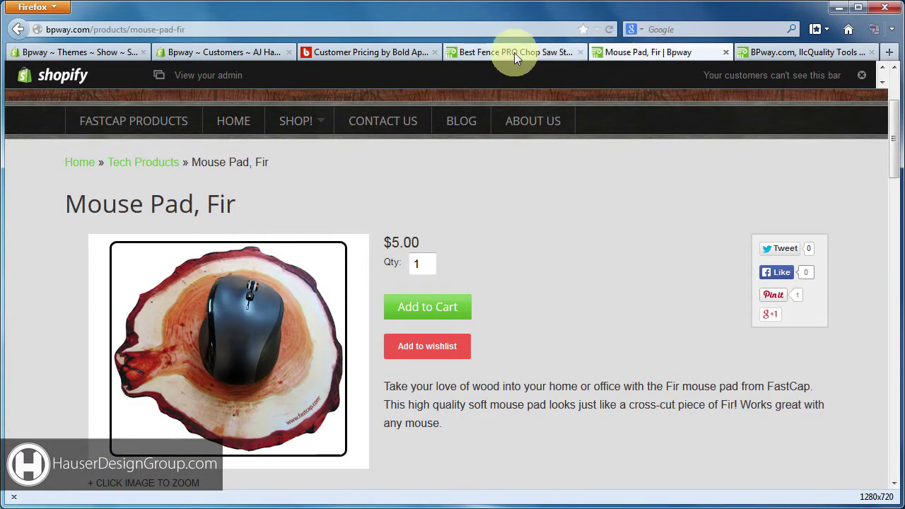
{"action": "left_click_drag", "start_coordinate": [386, 241], "coordinate": [421, 241]}
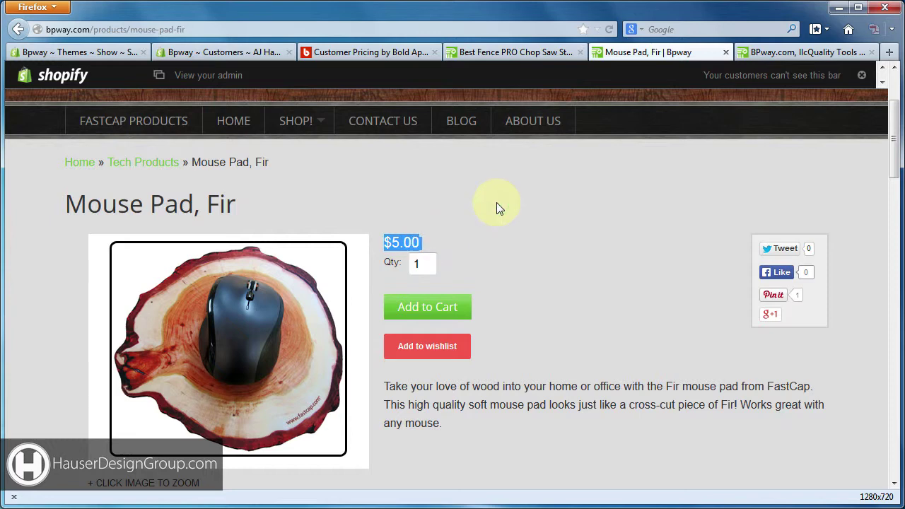
Step: Look over the customer record and product.liquid template, then return to the BPway.com home page
{"action": "left_click", "coordinate": [222, 51]}
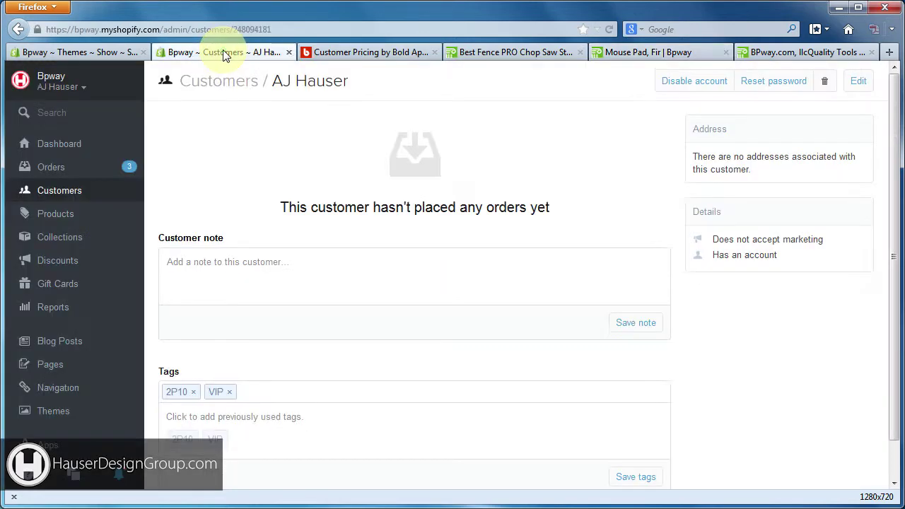
{"action": "left_click", "coordinate": [126, 51]}
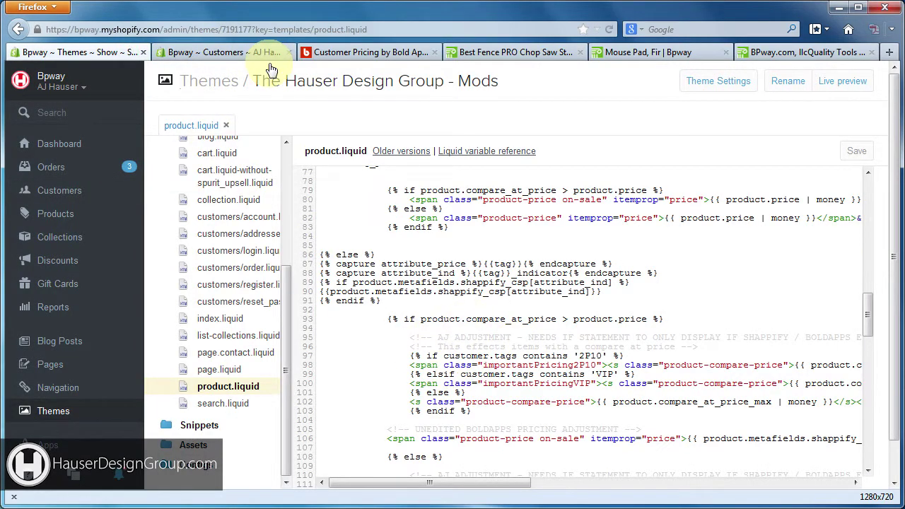
{"action": "left_click", "coordinate": [219, 53]}
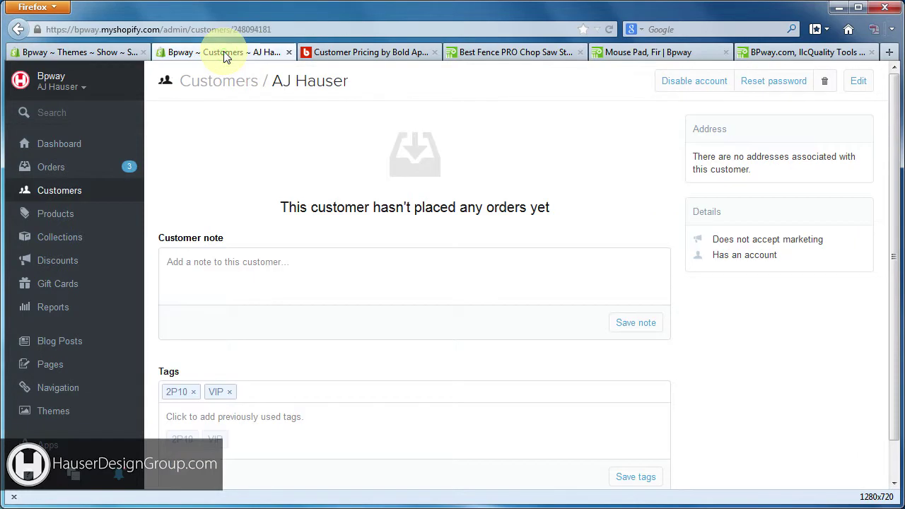
{"action": "left_click", "coordinate": [813, 53]}
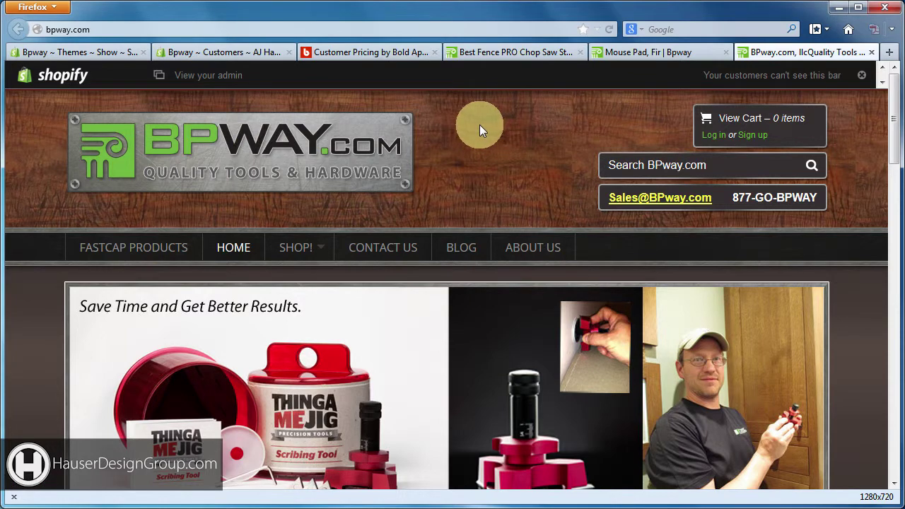
Step: Check Best Fence PRO's Version choices, then confirm Mouse Pad, Fir still shows $5.00
{"action": "left_click", "coordinate": [639, 53]}
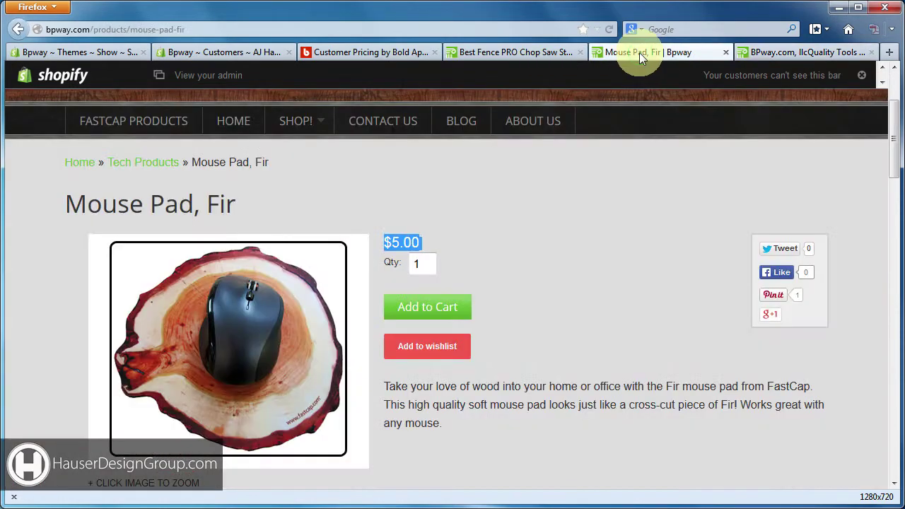
{"action": "left_click", "coordinate": [509, 56]}
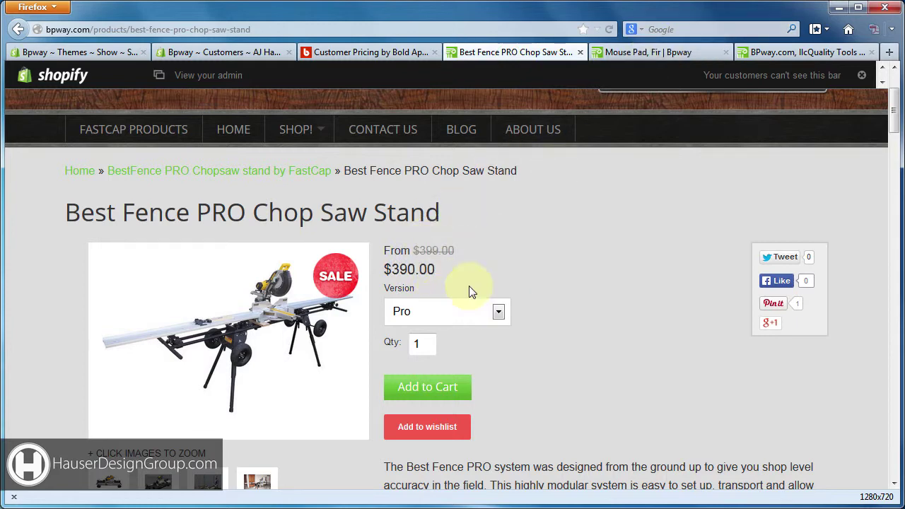
{"action": "left_click", "coordinate": [498, 313]}
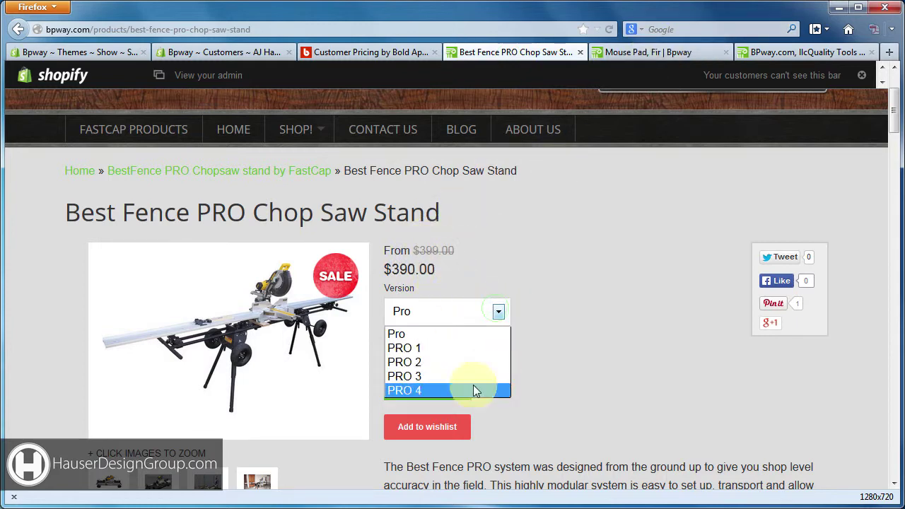
{"action": "left_click", "coordinate": [550, 238]}
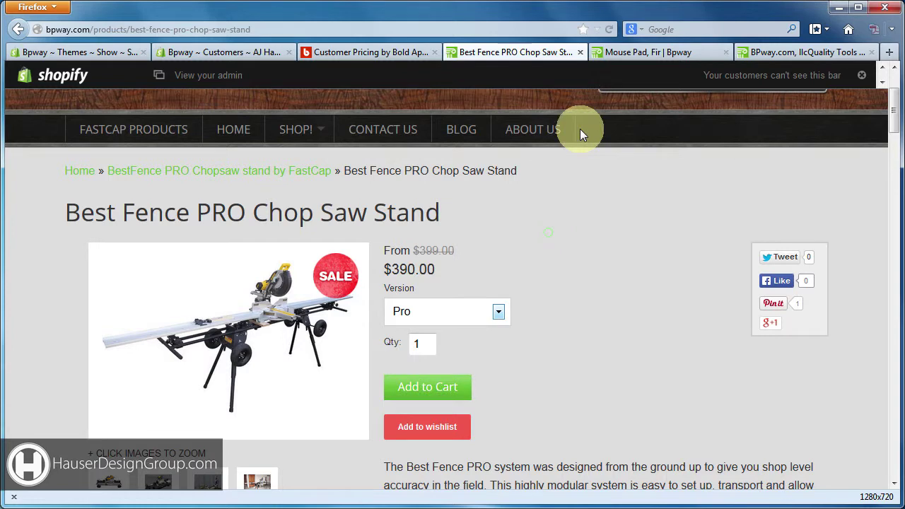
{"action": "left_click", "coordinate": [646, 51]}
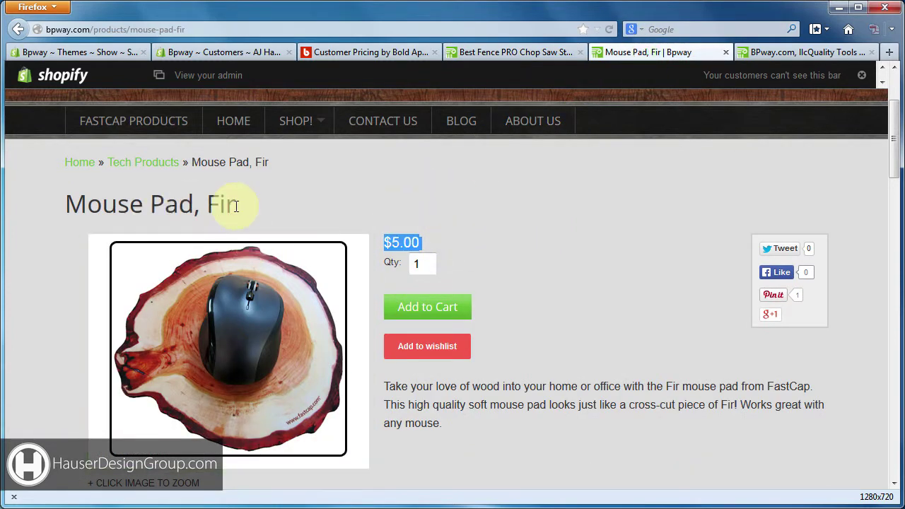
{"action": "left_click", "coordinate": [442, 225]}
{"action": "left_click", "coordinate": [542, 219]}
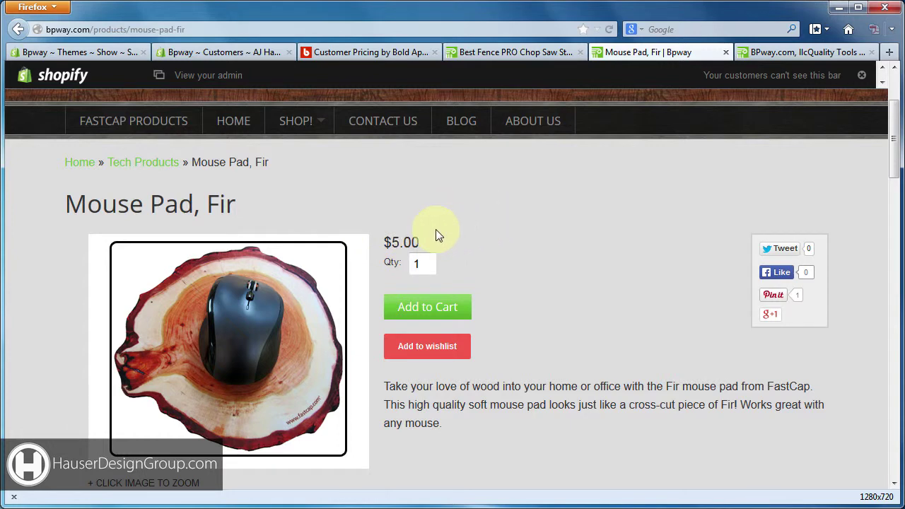
Step: Log the tagged customer in on the storefront and decline Firefox's offer to save the password
{"action": "left_click", "coordinate": [794, 48]}
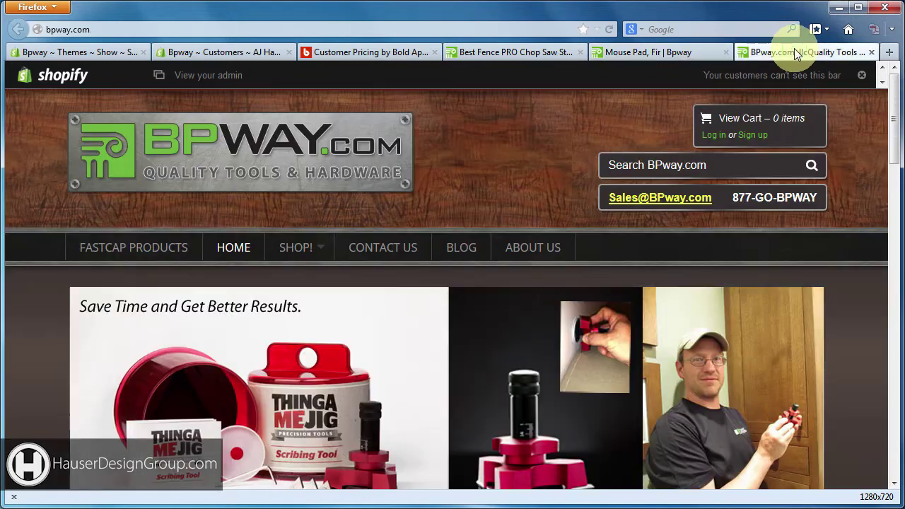
{"action": "left_click", "coordinate": [711, 134]}
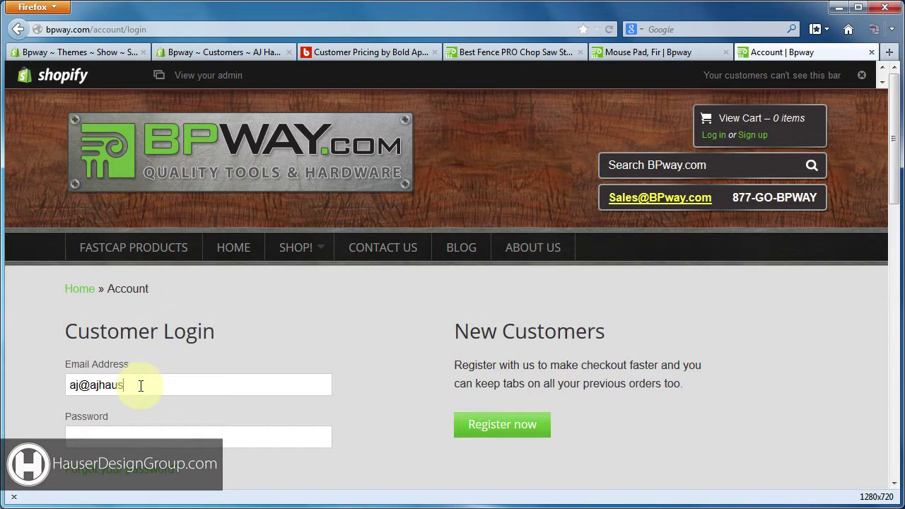
{"action": "left_click", "coordinate": [113, 434]}
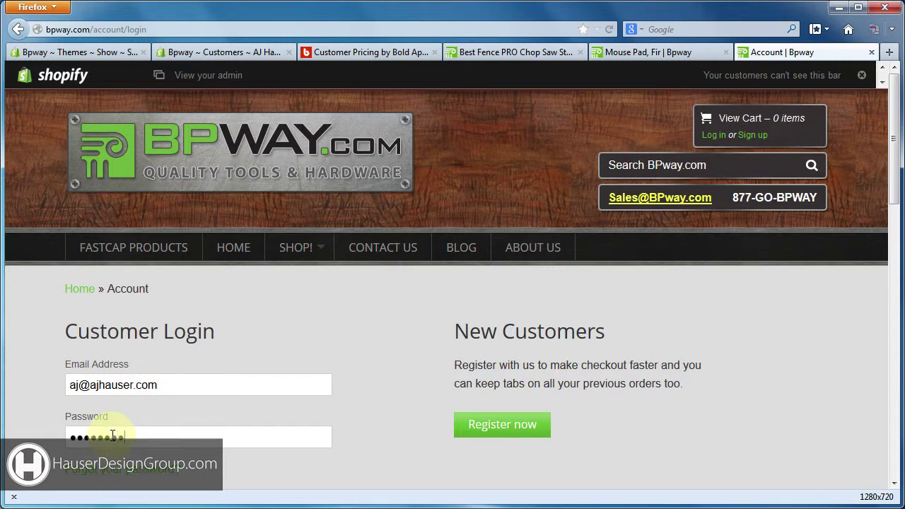
{"action": "key", "text": "Return"}
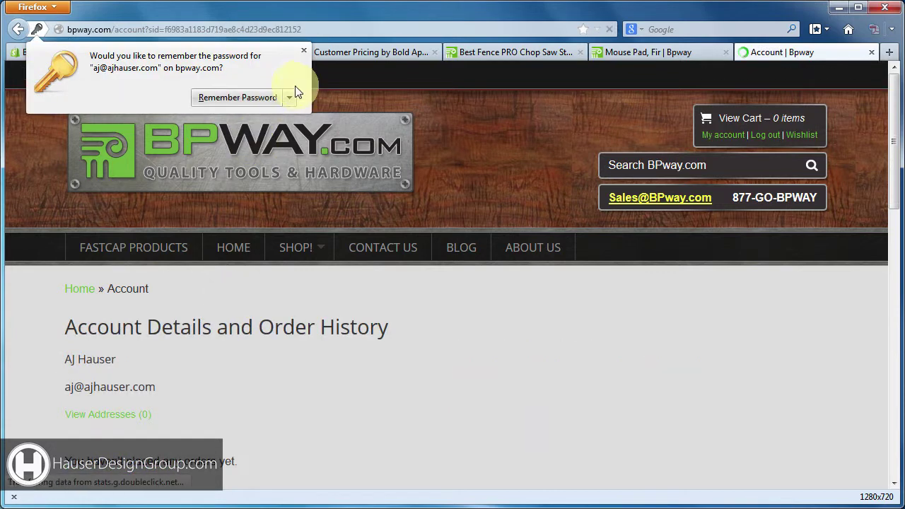
{"action": "left_click", "coordinate": [289, 98]}
{"action": "left_click", "coordinate": [249, 101]}
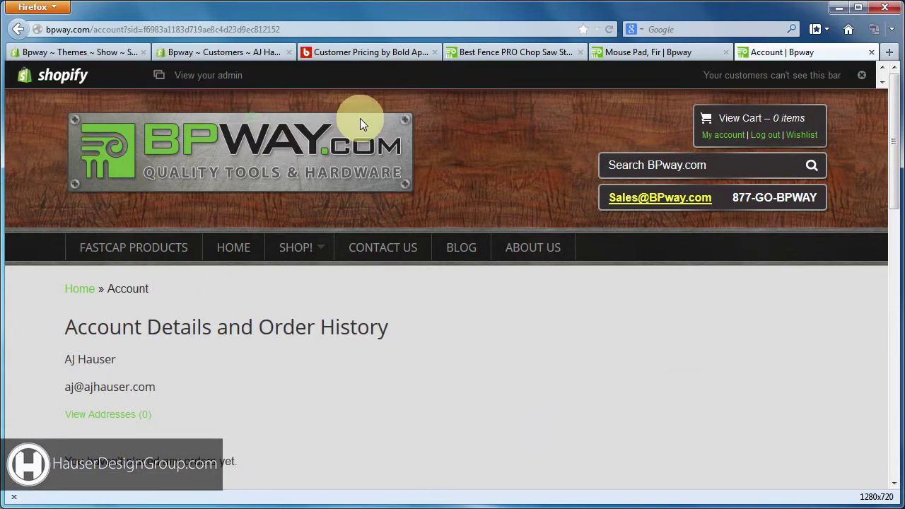
Step: Remove the VIP tag from the customer and save, leaving only 2P10
{"action": "left_click", "coordinate": [675, 49]}
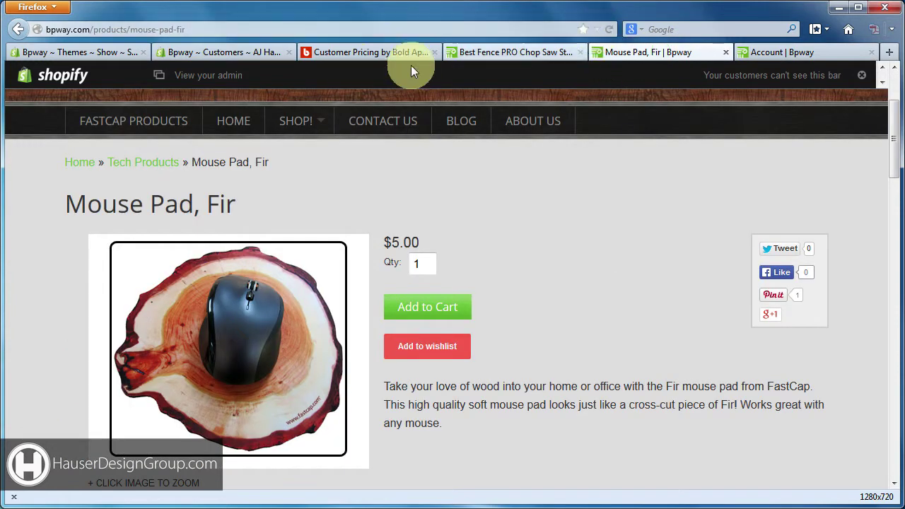
{"action": "left_click", "coordinate": [237, 46]}
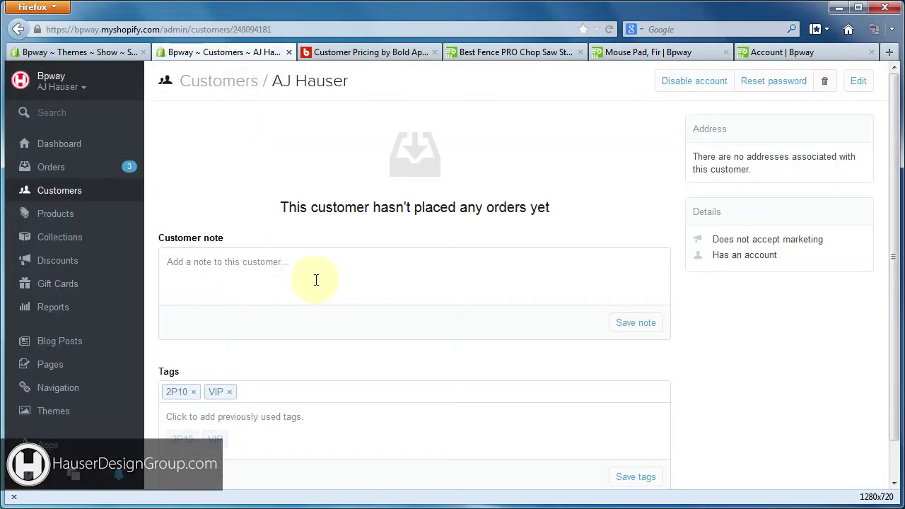
{"action": "left_click", "coordinate": [229, 391]}
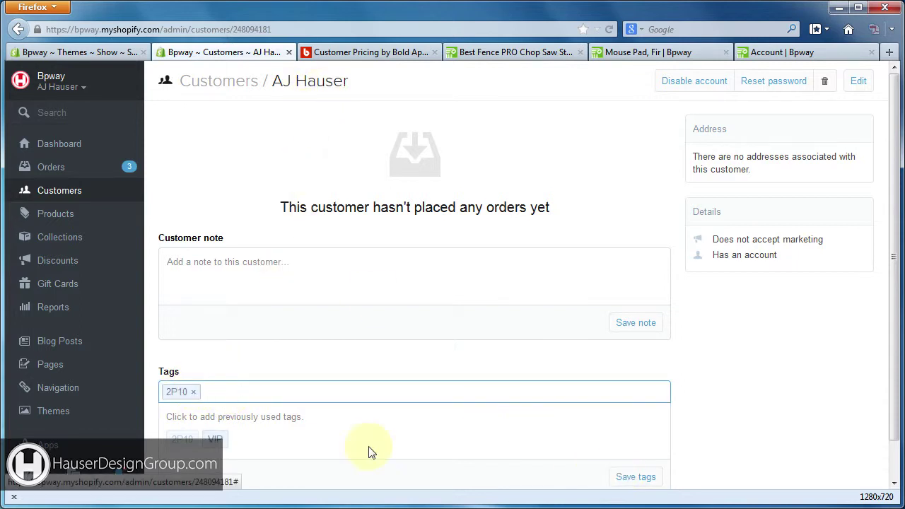
{"action": "left_click", "coordinate": [638, 477]}
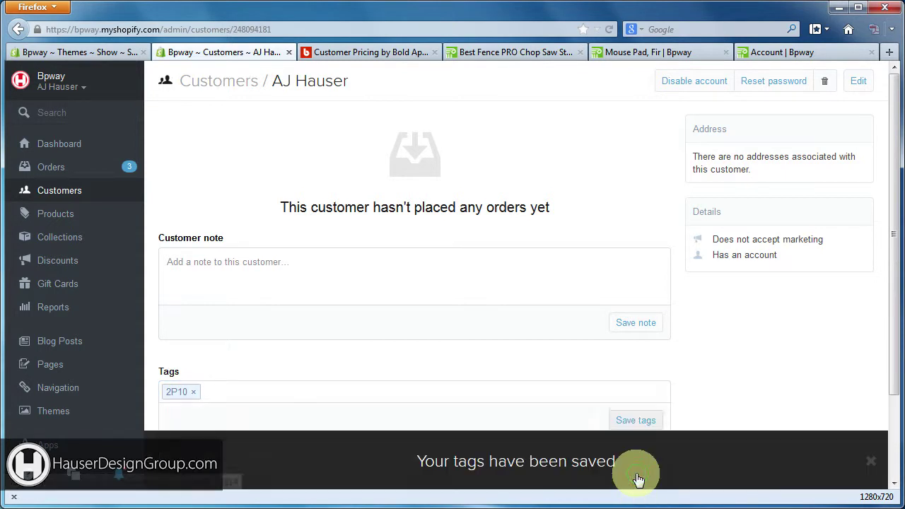
Step: Recheck the Bold pricing levels, then bring up the chop saw stand product page
{"action": "left_click", "coordinate": [354, 53]}
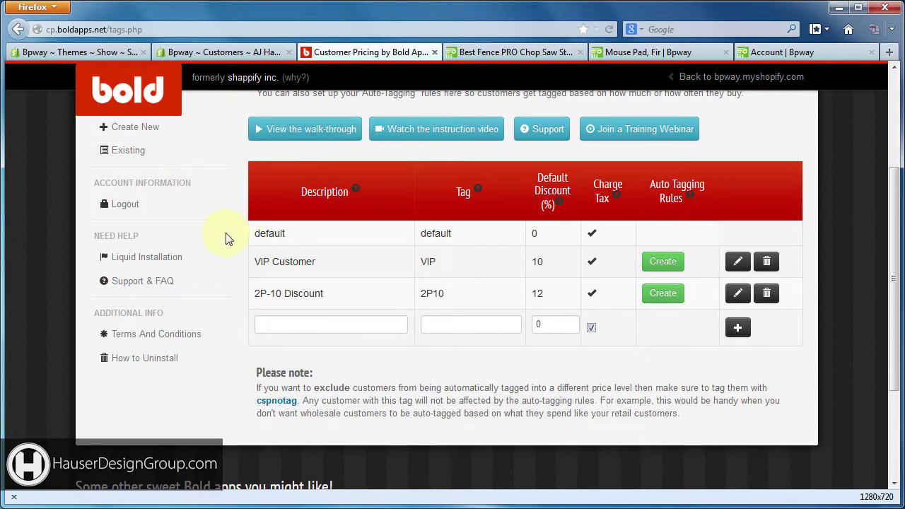
{"action": "scroll", "coordinate": [226, 239], "scroll_direction": "down", "scroll_amount": 1}
{"action": "scroll", "coordinate": [226, 239], "scroll_direction": "down", "scroll_amount": 3}
{"action": "scroll", "coordinate": [226, 239], "scroll_direction": "up", "scroll_amount": 3}
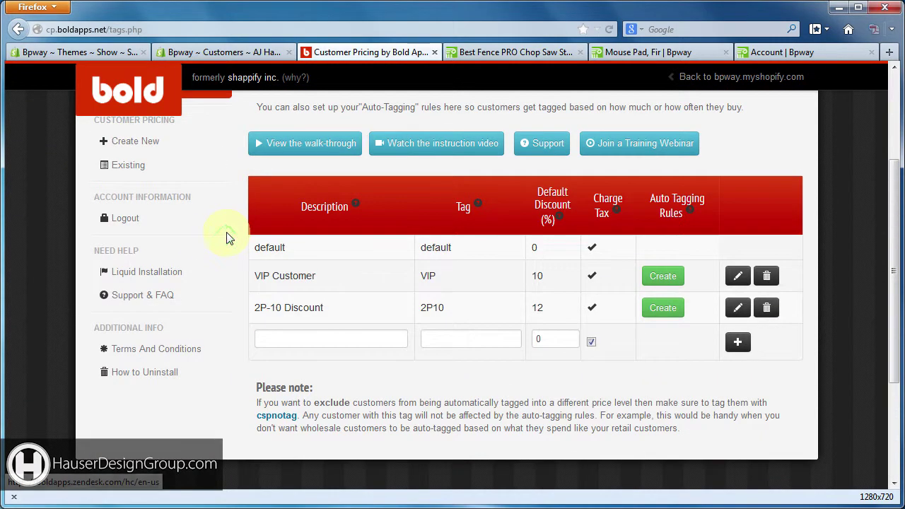
{"action": "left_click", "coordinate": [233, 52]}
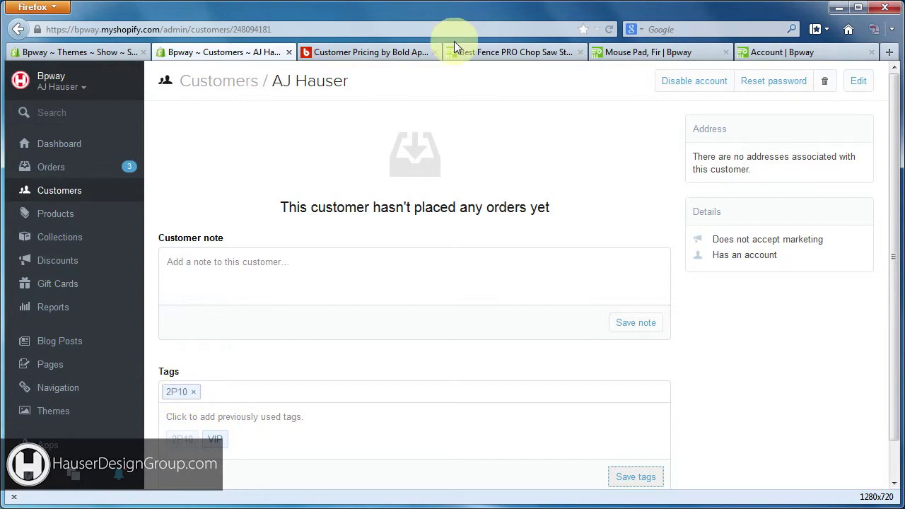
{"action": "left_click", "coordinate": [502, 55]}
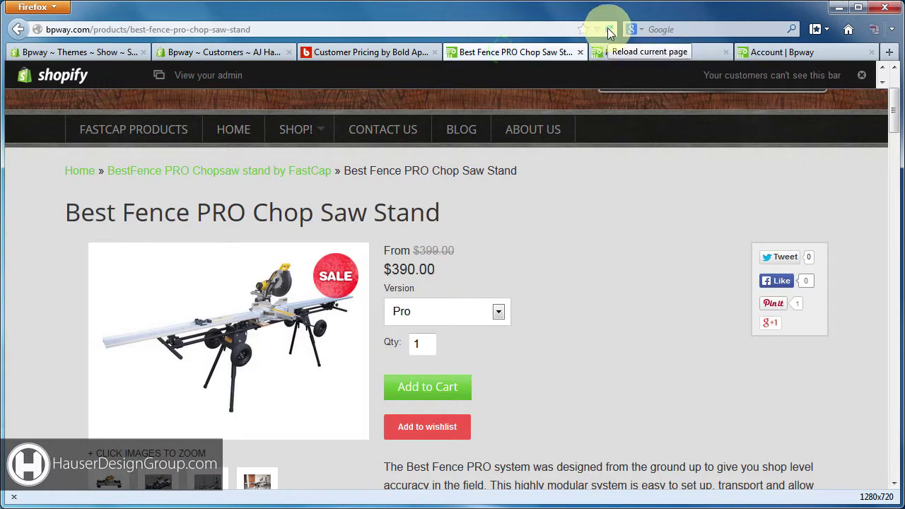
Step: Reload the chop saw stand page and highlight the 2P10 message and $343.20 discounted price
{"action": "left_click", "coordinate": [607, 28]}
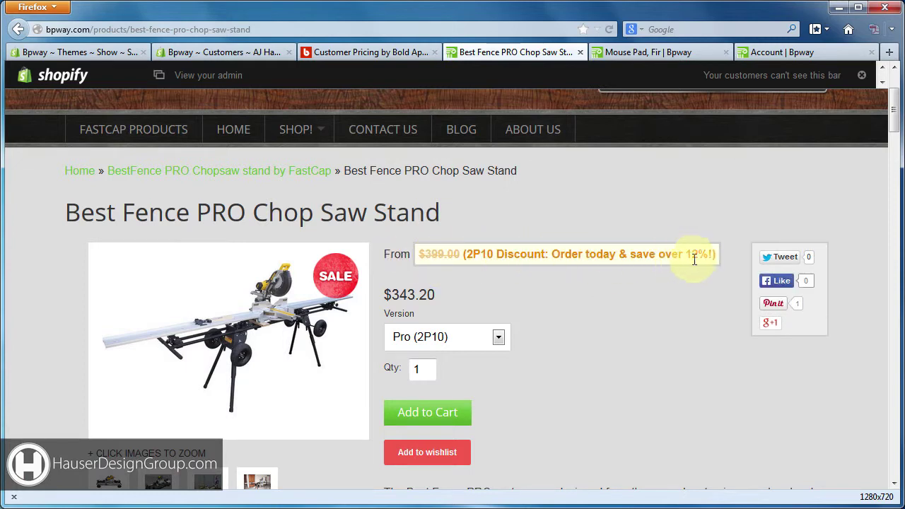
{"action": "left_click_drag", "start_coordinate": [385, 294], "coordinate": [462, 297]}
{"action": "left_click", "coordinate": [462, 295]}
{"action": "left_click_drag", "start_coordinate": [421, 254], "coordinate": [436, 295]}
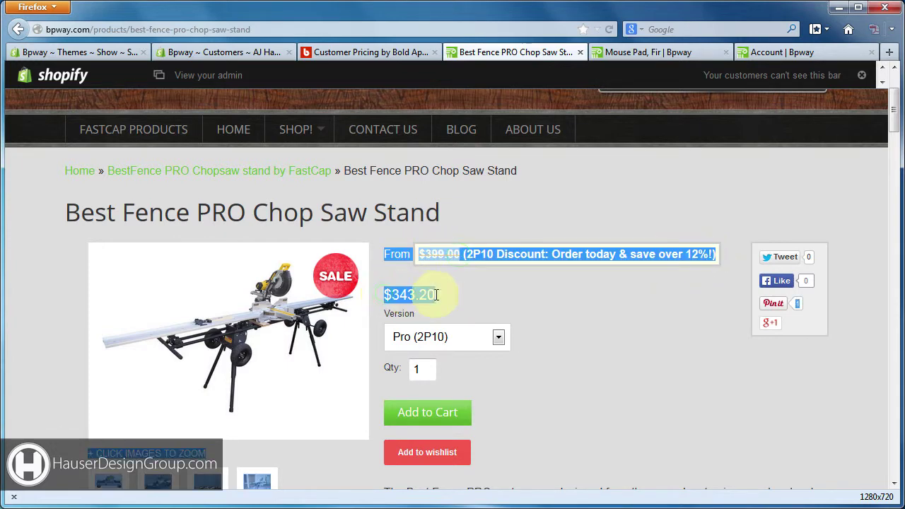
{"action": "left_click", "coordinate": [542, 285]}
Step: Step through versions PRO 1 to PRO 4, noting PRO 4's struck-through $999.00 price
{"action": "left_click", "coordinate": [498, 336]}
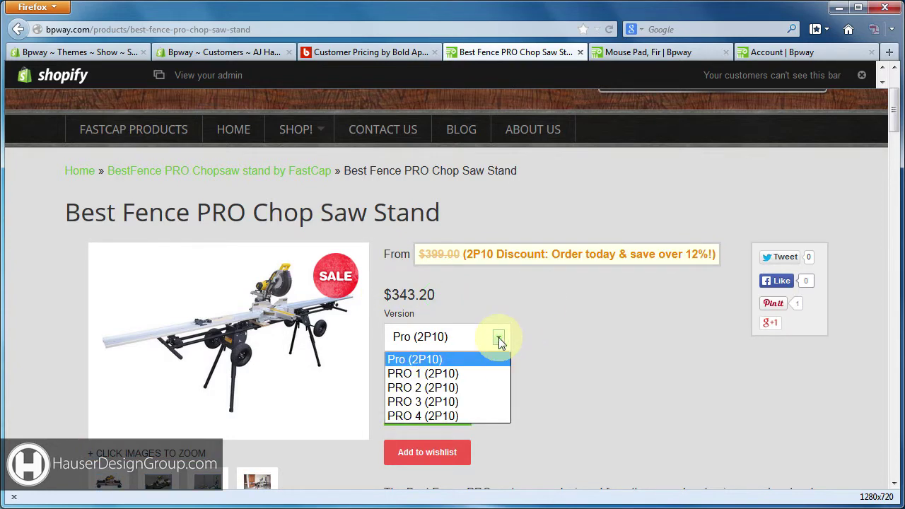
{"action": "left_click", "coordinate": [484, 372]}
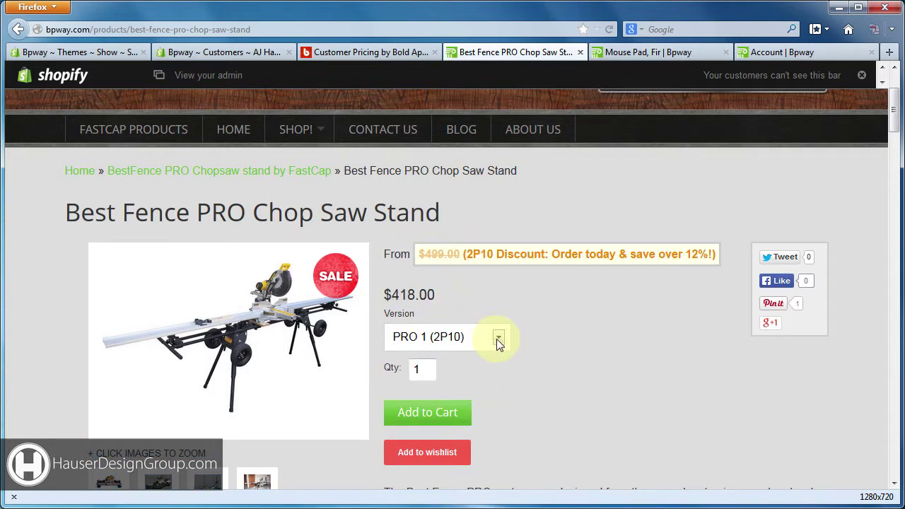
{"action": "left_click", "coordinate": [497, 338]}
{"action": "left_click", "coordinate": [468, 387]}
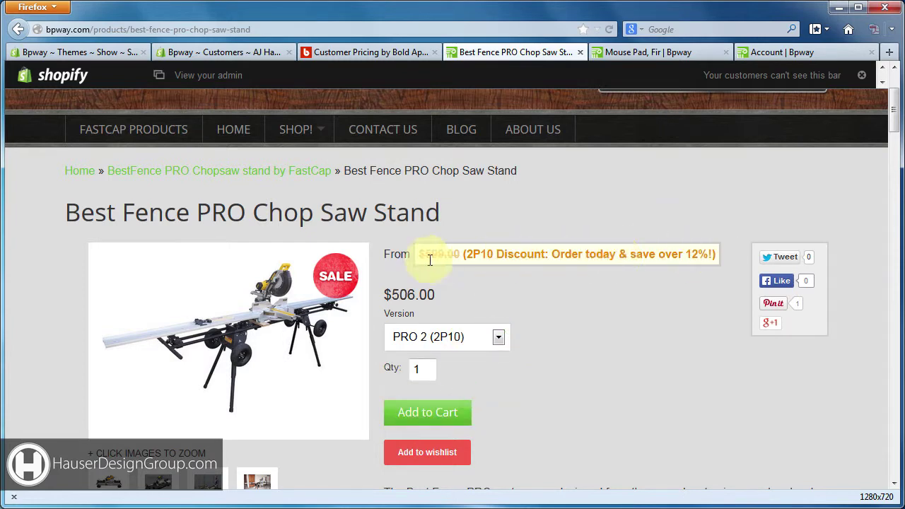
{"action": "left_click", "coordinate": [497, 338]}
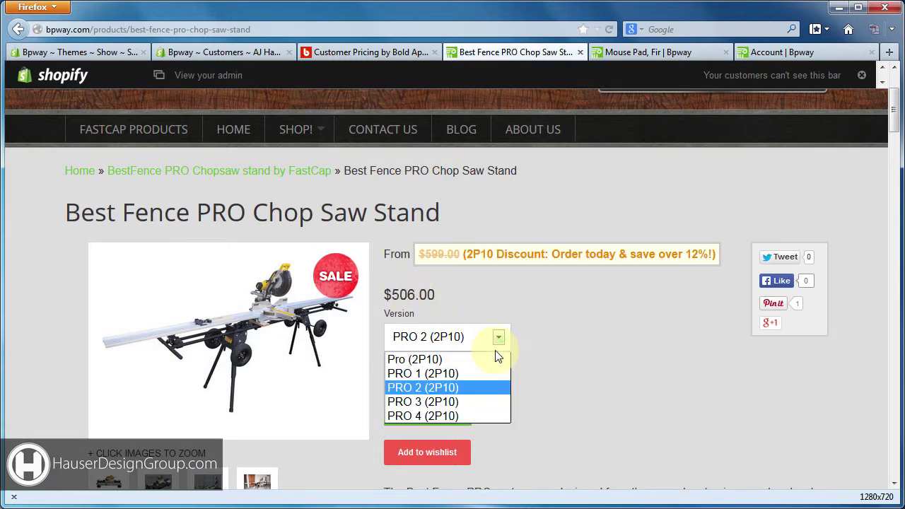
{"action": "left_click", "coordinate": [473, 409]}
{"action": "left_click", "coordinate": [499, 338]}
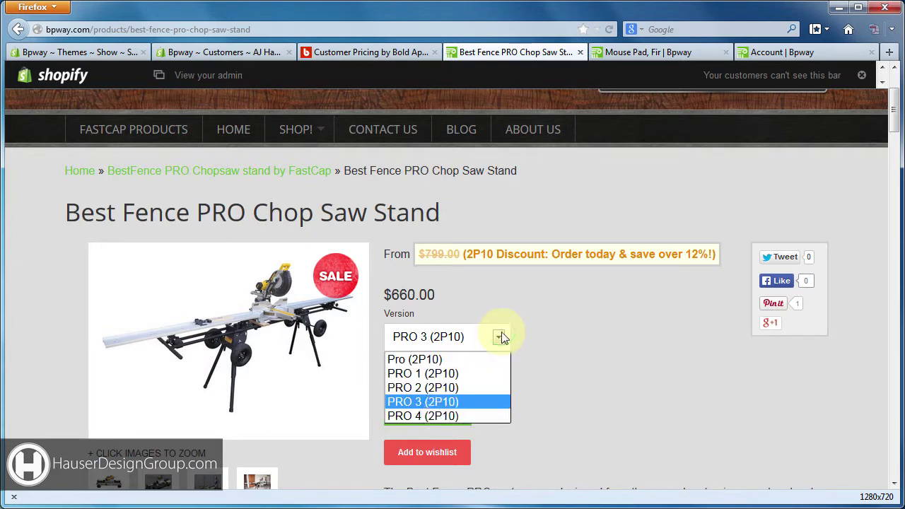
{"action": "left_click", "coordinate": [447, 415]}
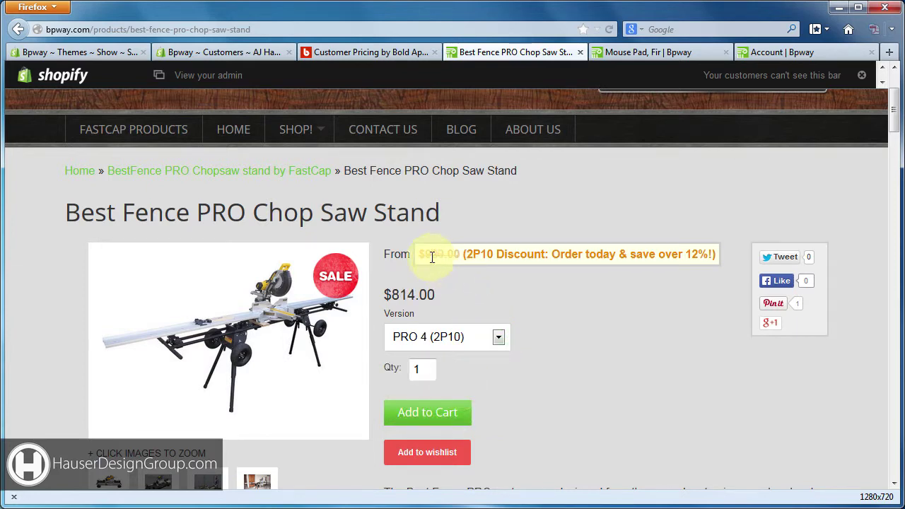
{"action": "left_click_drag", "start_coordinate": [419, 254], "coordinate": [462, 254]}
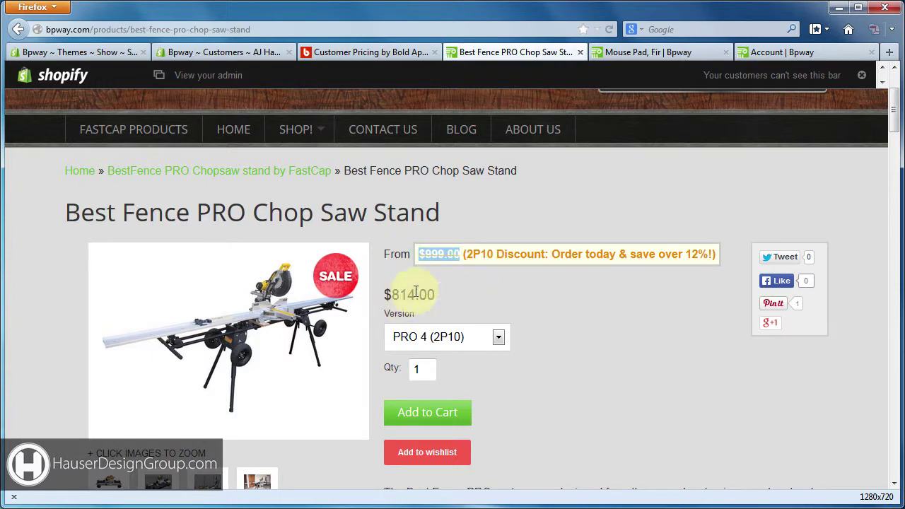
Step: Reload Mouse Pad, Fir and highlight its 2P10 price of $4.40 versus regular $5.00
{"action": "left_click", "coordinate": [636, 51]}
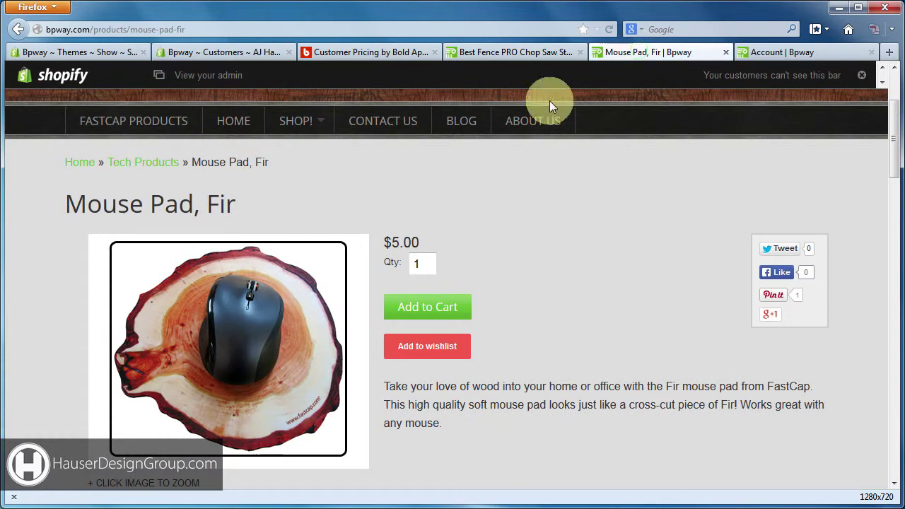
{"action": "left_click", "coordinate": [609, 29]}
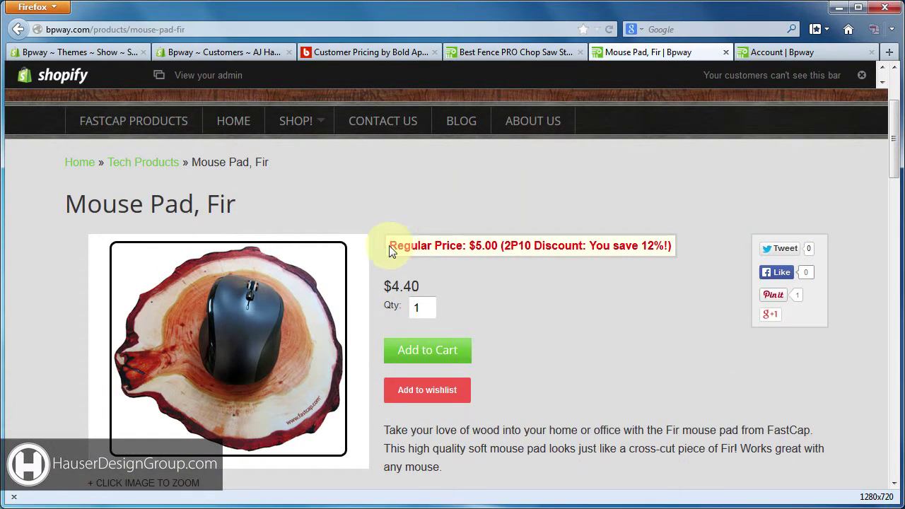
{"action": "left_click_drag", "start_coordinate": [389, 245], "coordinate": [497, 245]}
{"action": "left_click", "coordinate": [437, 239]}
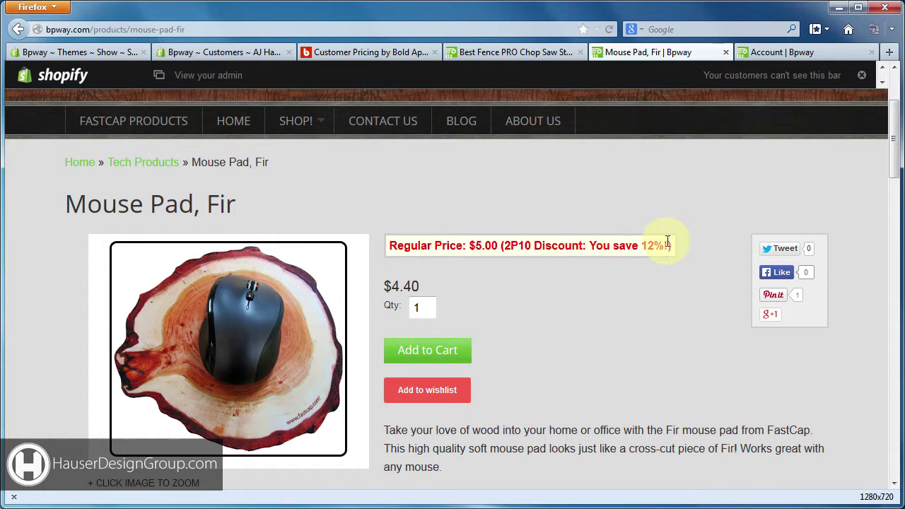
{"action": "double_click", "coordinate": [409, 285]}
{"action": "left_click", "coordinate": [531, 277]}
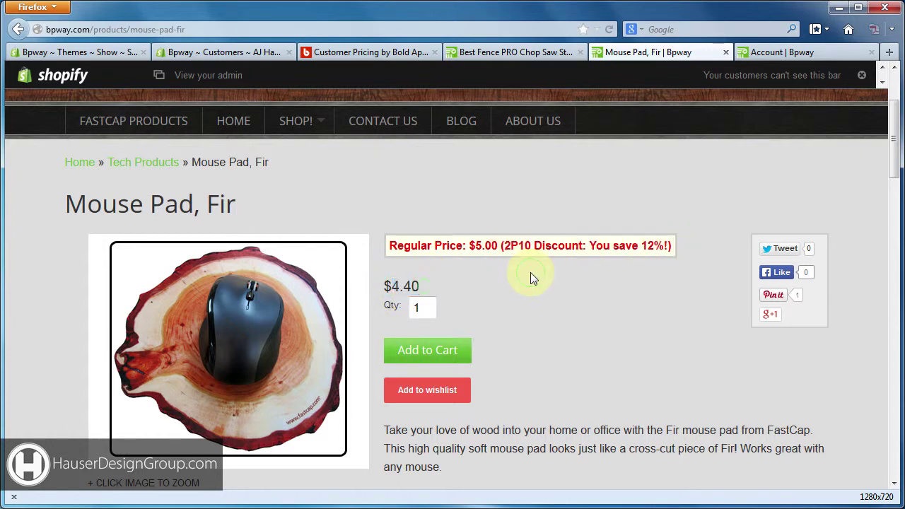
{"action": "left_click", "coordinate": [236, 52]}
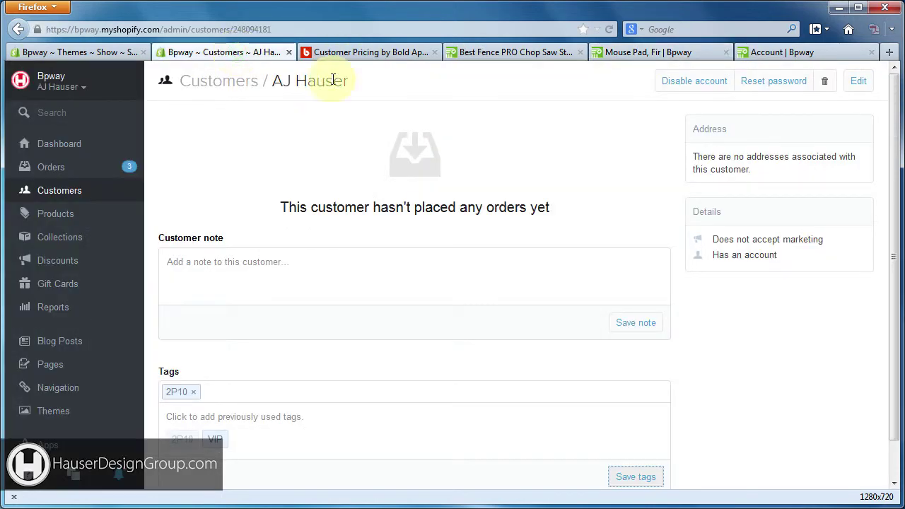
Step: Retag the customer as VIP only, removing 2P10 and saving, then return to the chop saw stand page
{"action": "left_click", "coordinate": [213, 440]}
{"action": "left_click", "coordinate": [194, 393]}
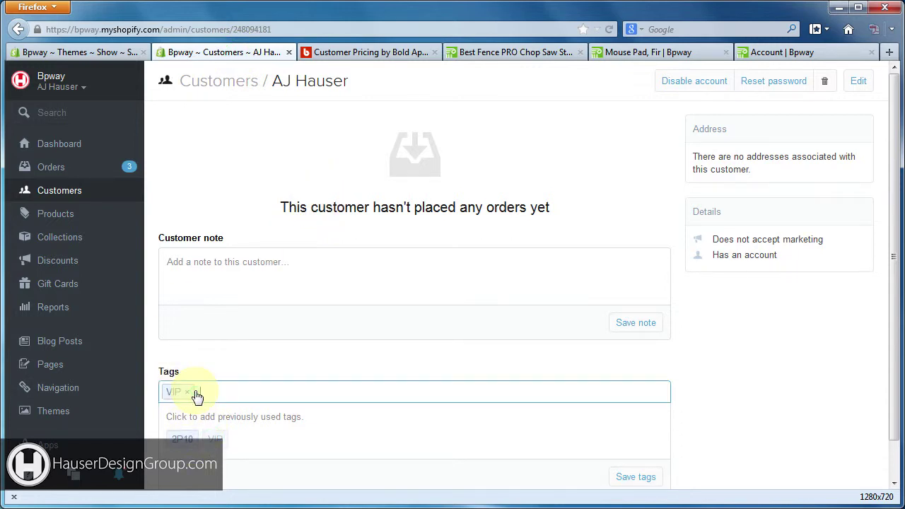
{"action": "left_click", "coordinate": [633, 478]}
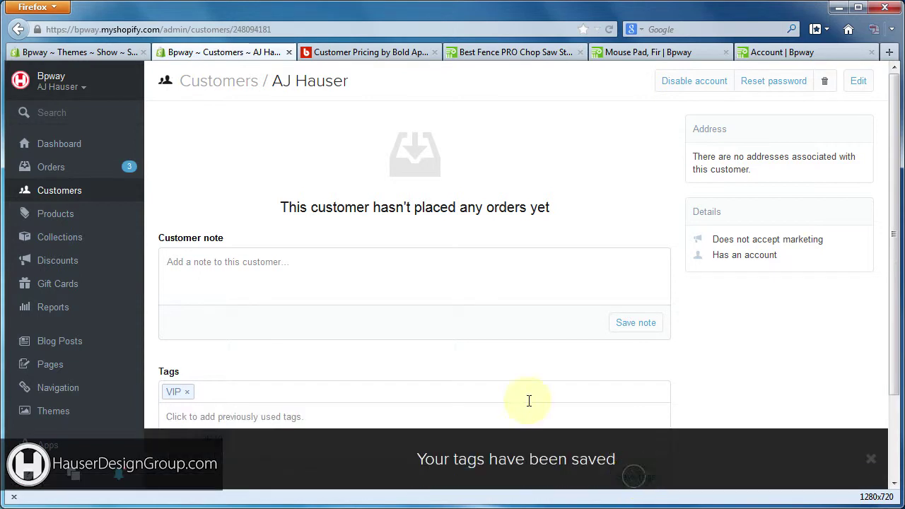
{"action": "left_click", "coordinate": [512, 53]}
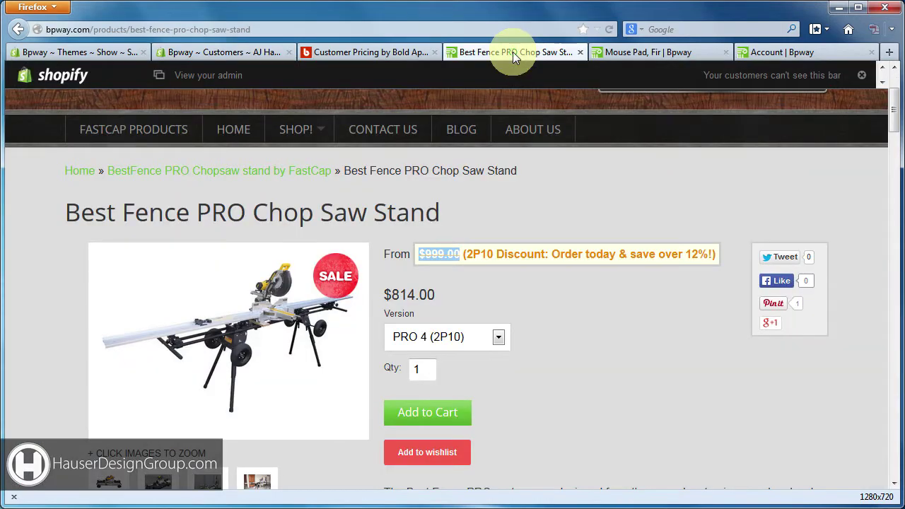
Step: Reload the Best Fence PRO page and confirm the VIP message, with PRO 2 (VIP) at $517.50
{"action": "left_click", "coordinate": [609, 29]}
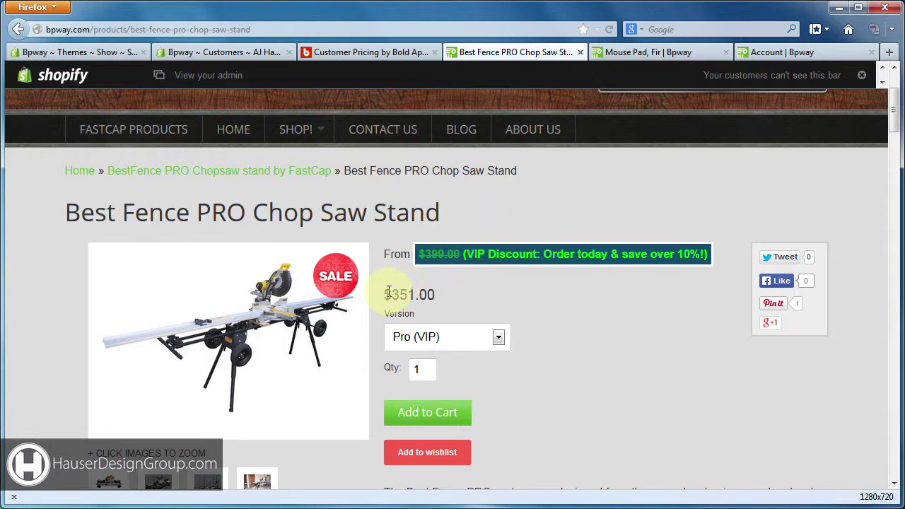
{"action": "left_click_drag", "start_coordinate": [390, 295], "coordinate": [431, 293]}
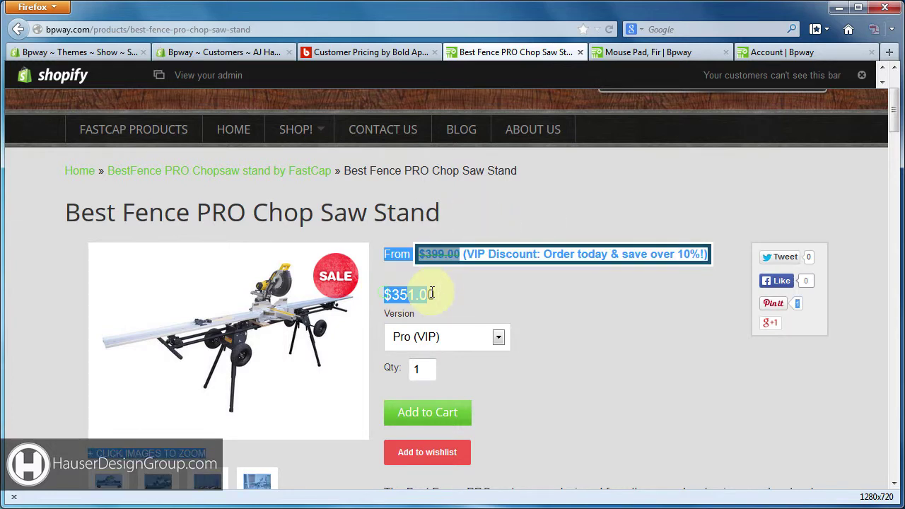
{"action": "left_click", "coordinate": [497, 336]}
{"action": "left_click", "coordinate": [458, 373]}
{"action": "left_click", "coordinate": [498, 339]}
{"action": "left_click", "coordinate": [469, 385]}
{"action": "left_click", "coordinate": [616, 51]}
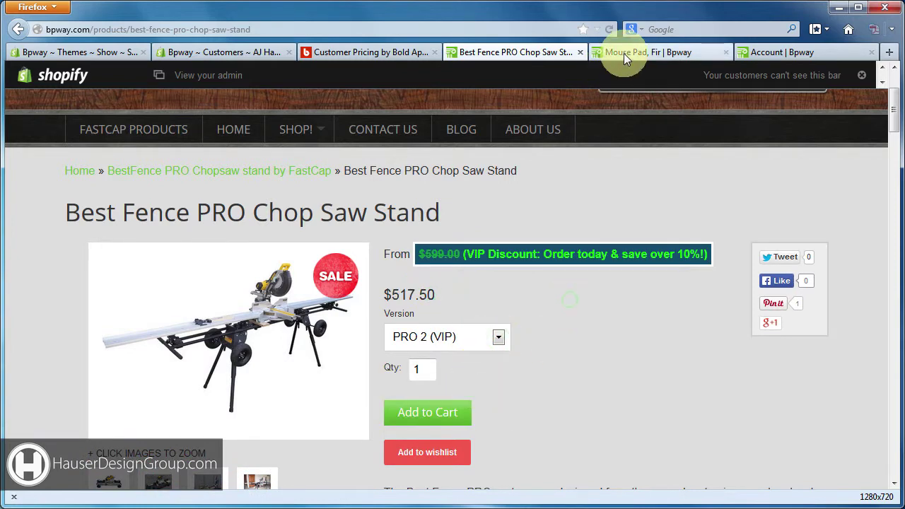
Step: Reload the Mouse Pad, Fir page to confirm the 10% VIP price of $4.50
{"action": "left_click", "coordinate": [609, 29]}
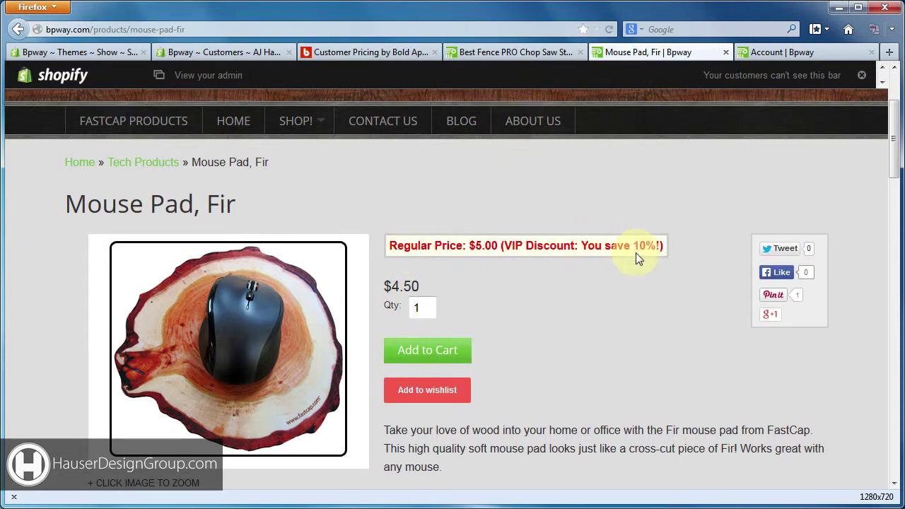
{"action": "left_click_drag", "start_coordinate": [383, 281], "coordinate": [432, 289]}
{"action": "left_click", "coordinate": [434, 284]}
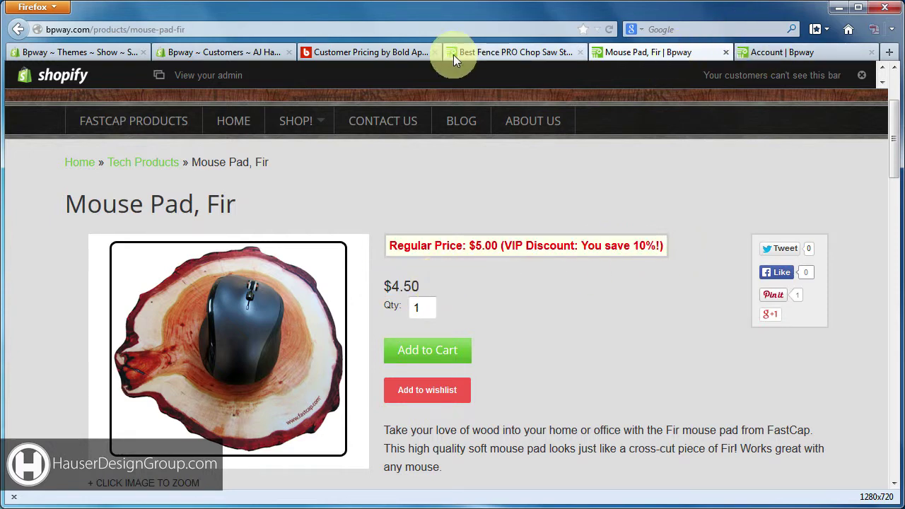
{"action": "left_click", "coordinate": [249, 52]}
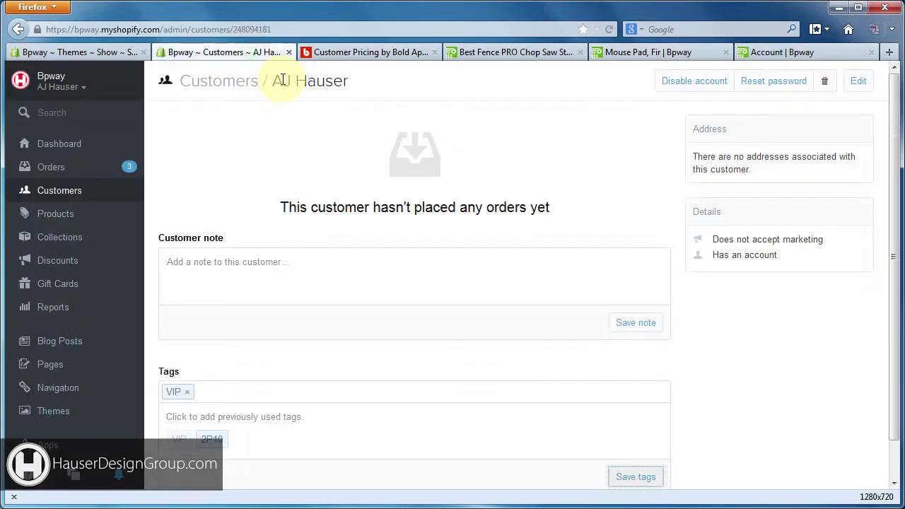
Step: Add and save the 2P10 tag, then reload the chop saw stand page to show 2P10 pricing
{"action": "left_click", "coordinate": [211, 439]}
{"action": "left_click", "coordinate": [640, 475]}
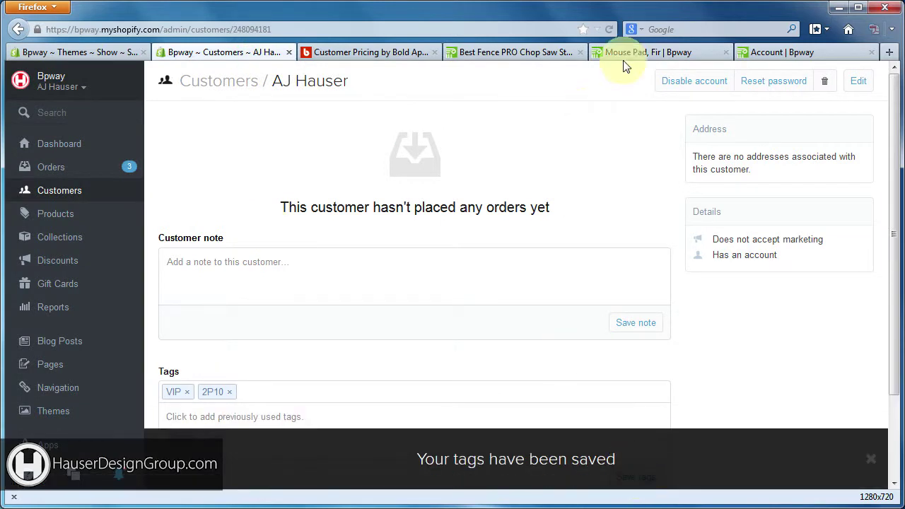
{"action": "left_click", "coordinate": [520, 52]}
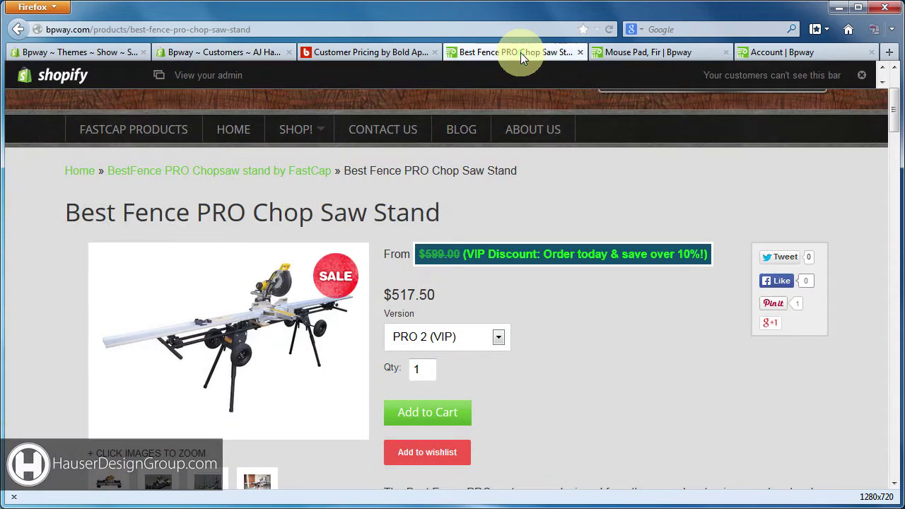
{"action": "left_click", "coordinate": [610, 29]}
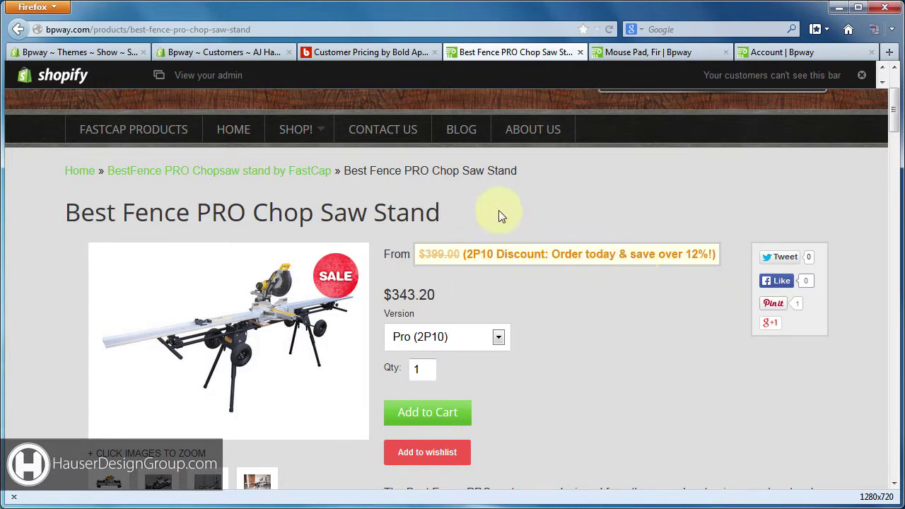
Step: Reload the Mouse Pad, Fir page to check its 2P10 price of $4.50
{"action": "left_click", "coordinate": [633, 55]}
{"action": "left_click", "coordinate": [609, 29]}
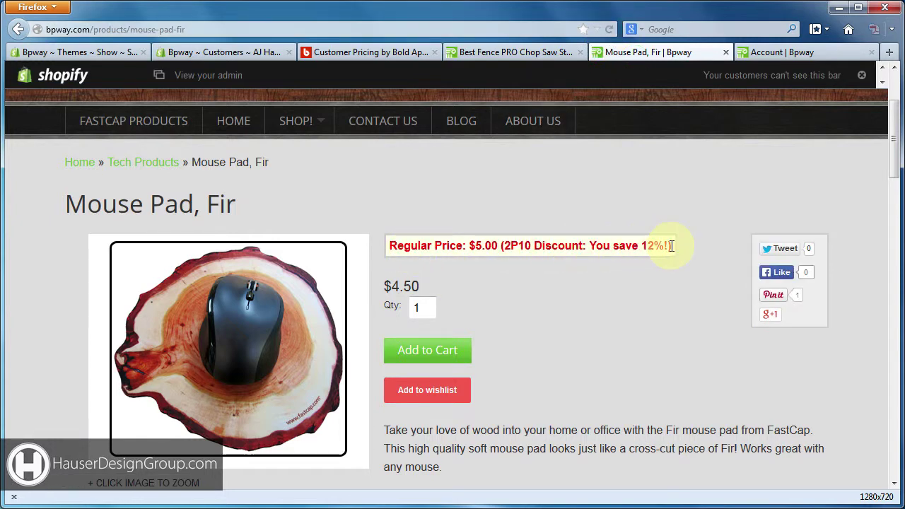
{"action": "left_click", "coordinate": [254, 52]}
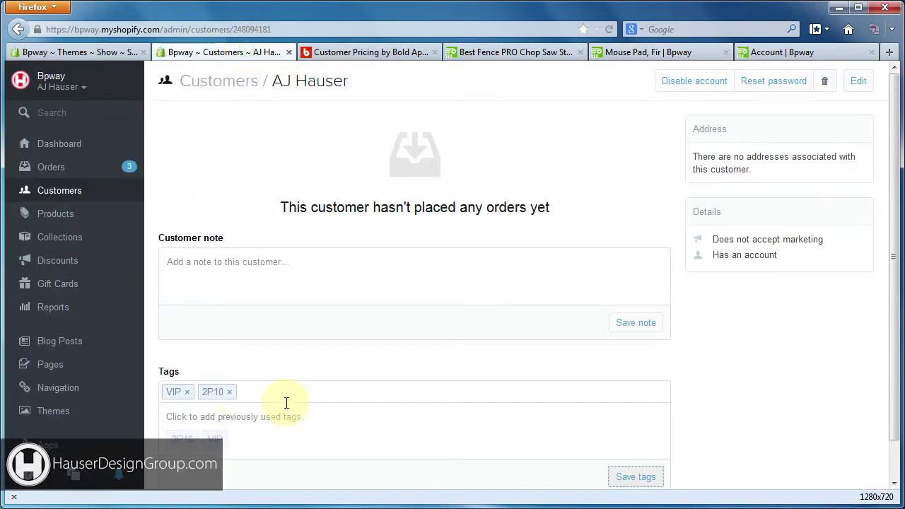
Step: Review the Bold pricing table, customer record and product.liquid, ending on the chop saw stand at $343.20
{"action": "left_click", "coordinate": [400, 52]}
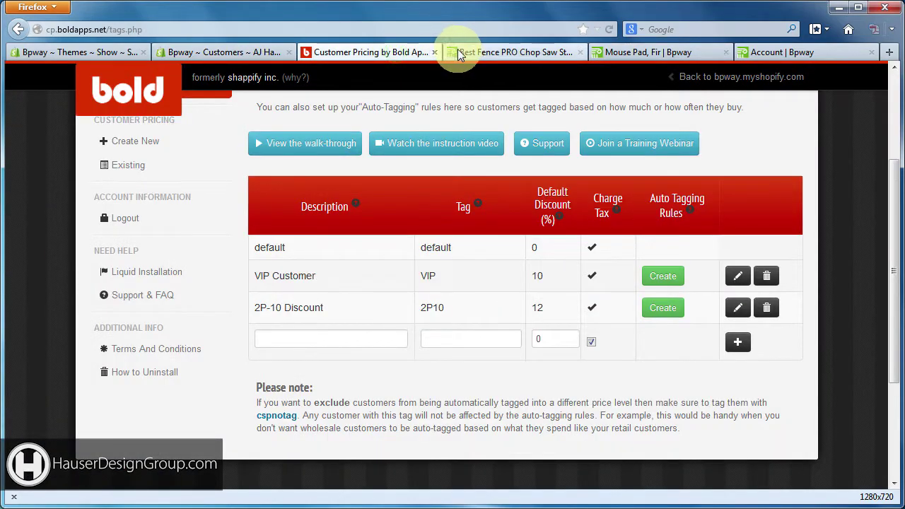
{"action": "left_click", "coordinate": [534, 55]}
{"action": "left_click", "coordinate": [637, 50]}
{"action": "left_click", "coordinate": [770, 53]}
{"action": "left_click", "coordinate": [636, 52]}
{"action": "left_click", "coordinate": [531, 52]}
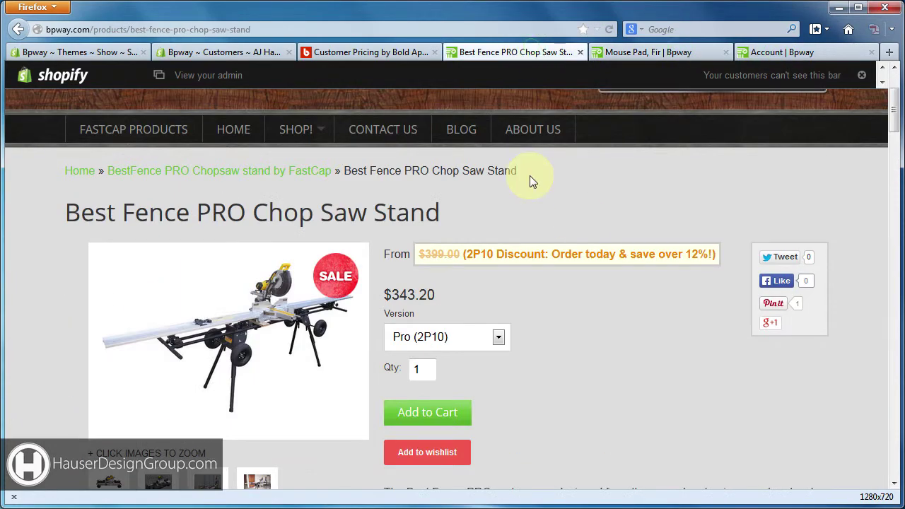
{"action": "left_click", "coordinate": [370, 55]}
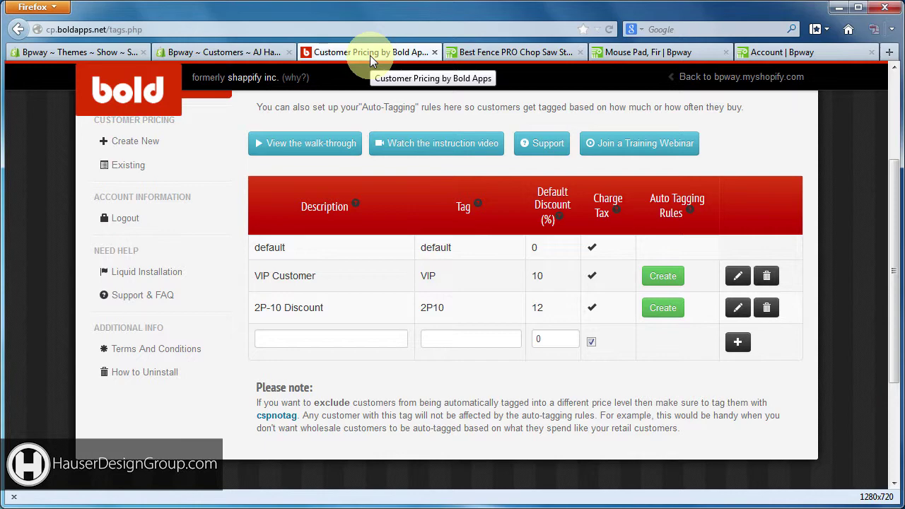
{"action": "left_click", "coordinate": [280, 54]}
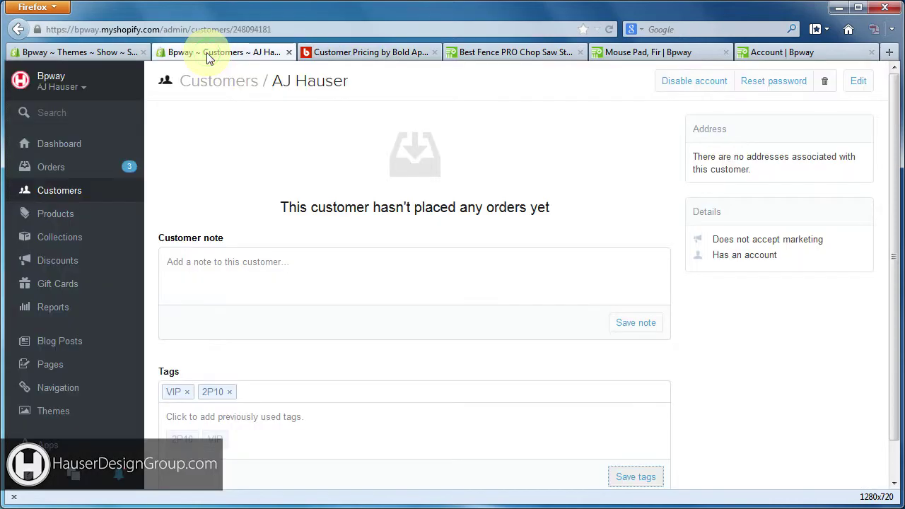
{"action": "left_click", "coordinate": [82, 54]}
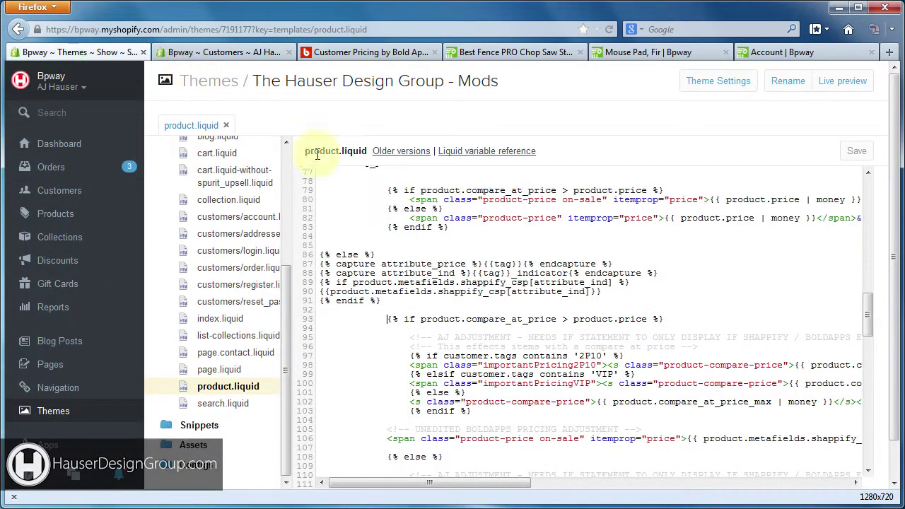
{"action": "left_click", "coordinate": [227, 53]}
{"action": "left_click", "coordinate": [543, 53]}
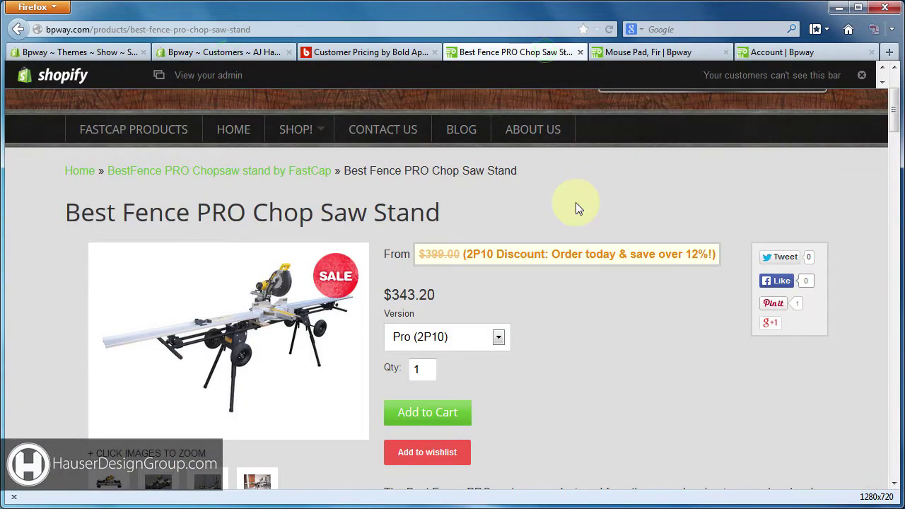
Step: Highlight the 2P10 banner promising over 12% savings and the Pro version's $343.20 price
{"action": "left_click_drag", "start_coordinate": [462, 253], "coordinate": [726, 256]}
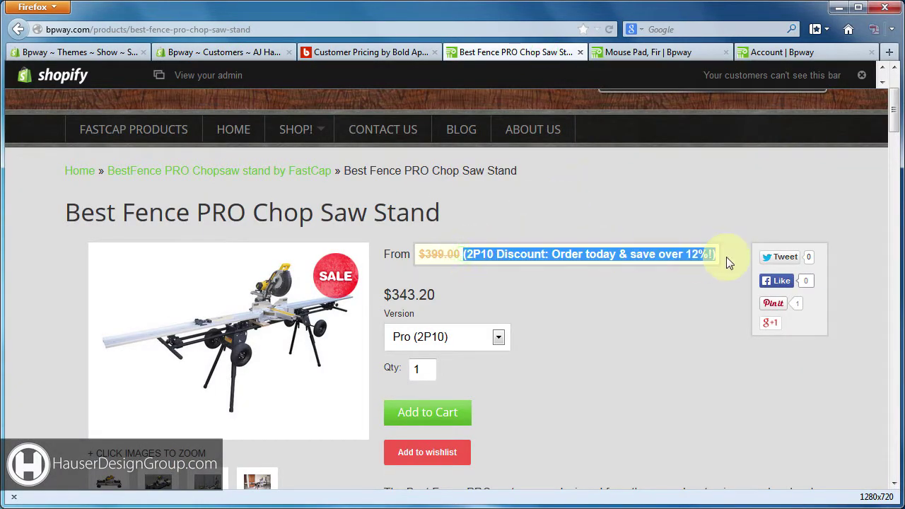
{"action": "left_click", "coordinate": [614, 198]}
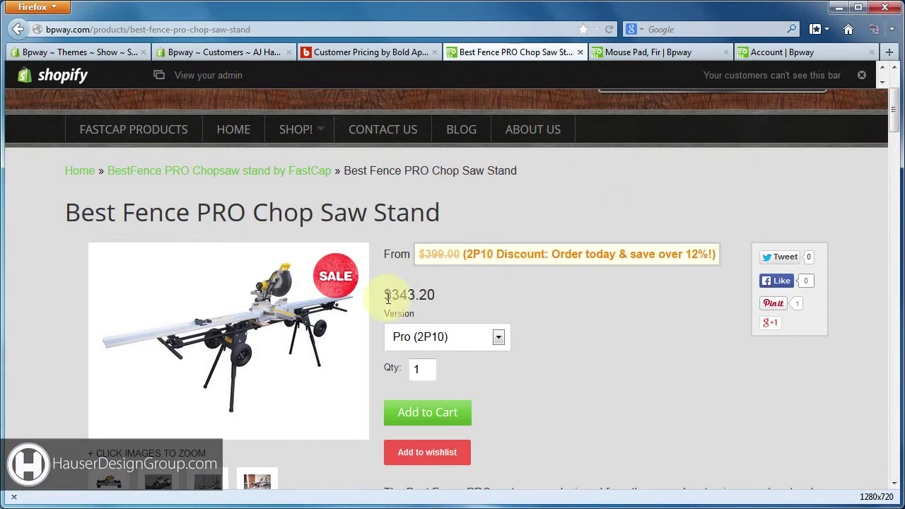
{"action": "left_click_drag", "start_coordinate": [390, 294], "coordinate": [432, 294]}
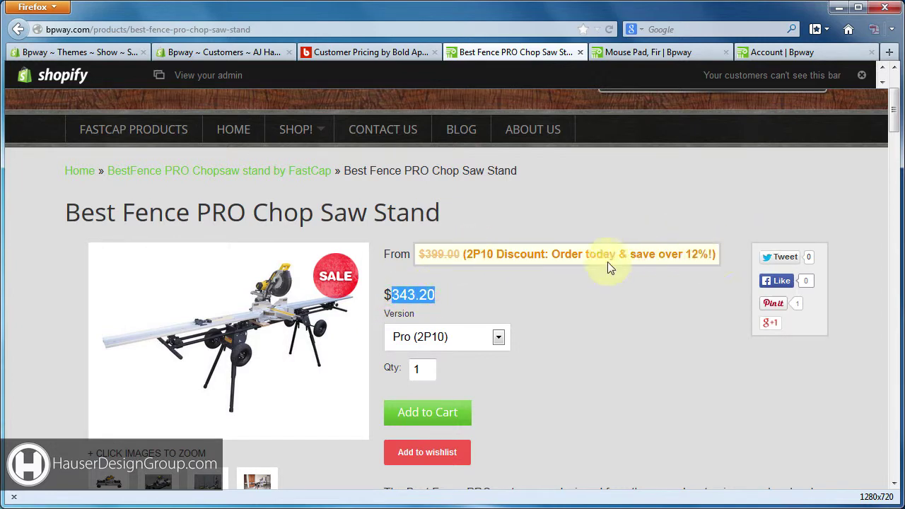
{"action": "left_click_drag", "start_coordinate": [553, 253], "coordinate": [616, 254]}
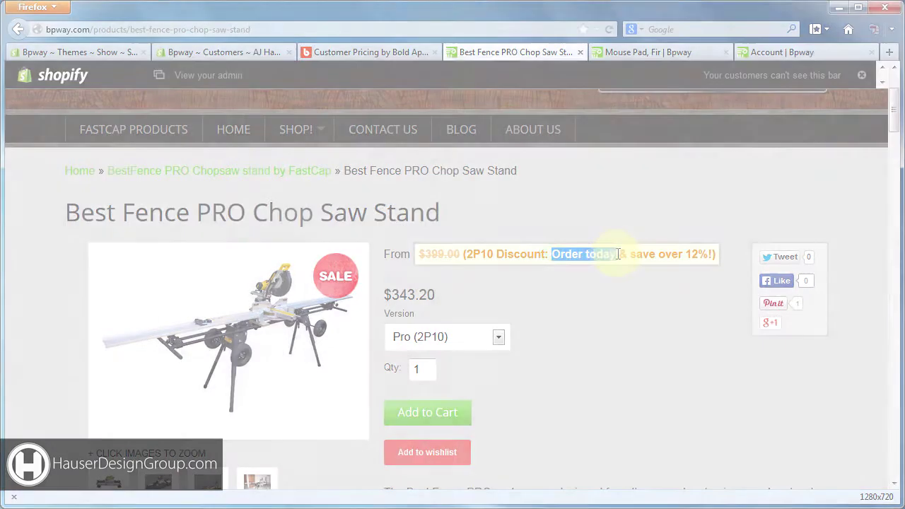